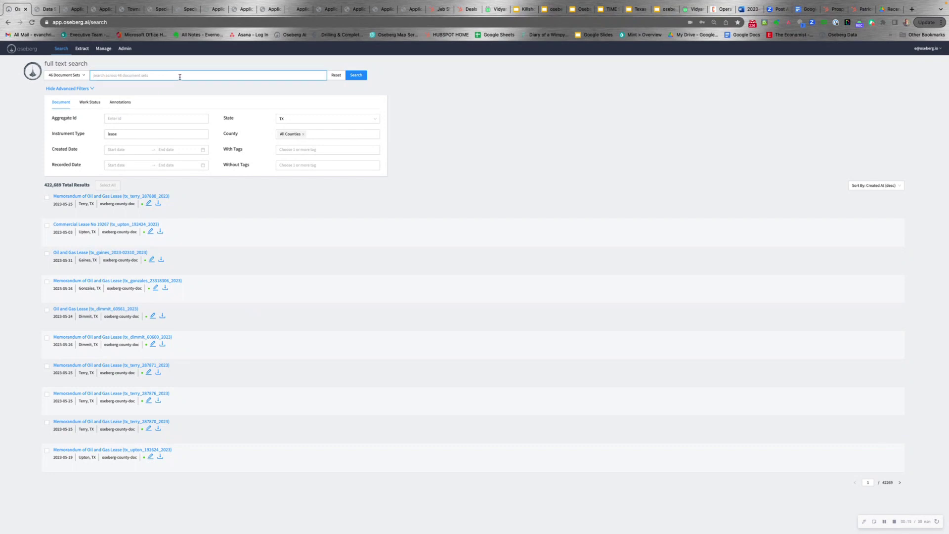
Step: Set the state filter to NM for all counties and clear the instrument type filter
left_click(338, 121)
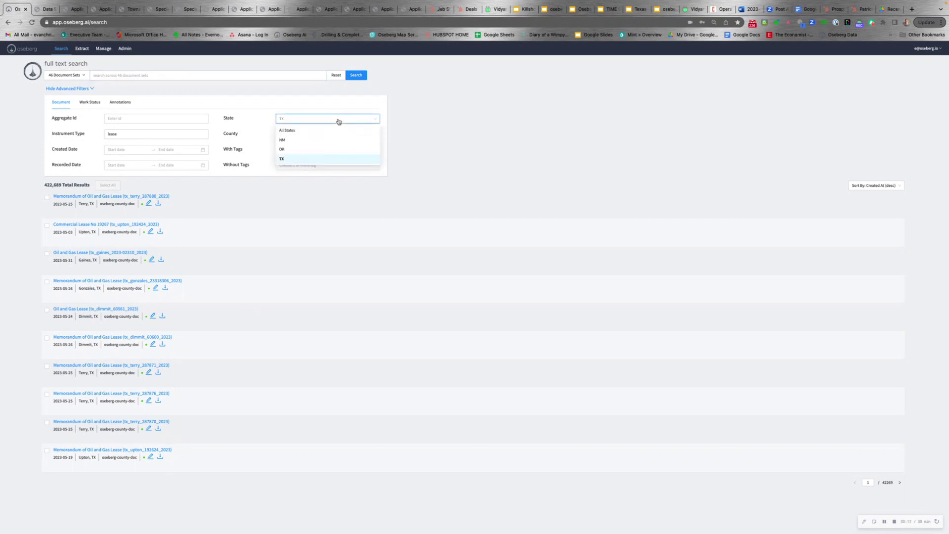
left_click(325, 140)
left_click(324, 136)
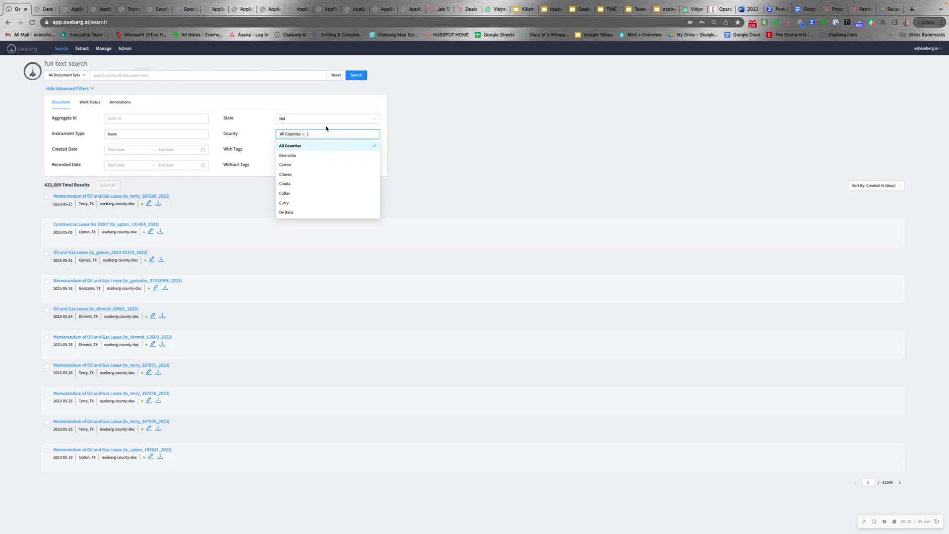
left_click(325, 127)
left_click(177, 120)
left_click(131, 135)
double_click(131, 136)
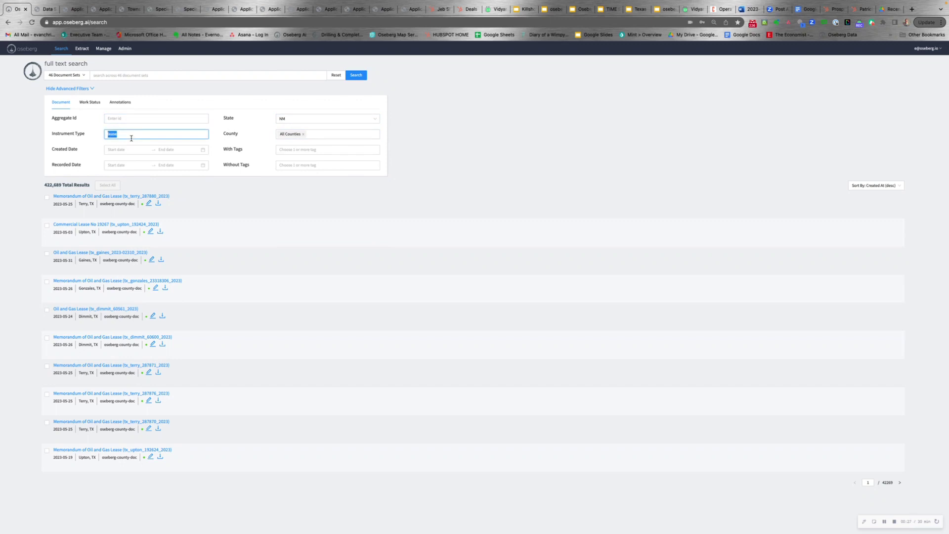
key("BackSpace")
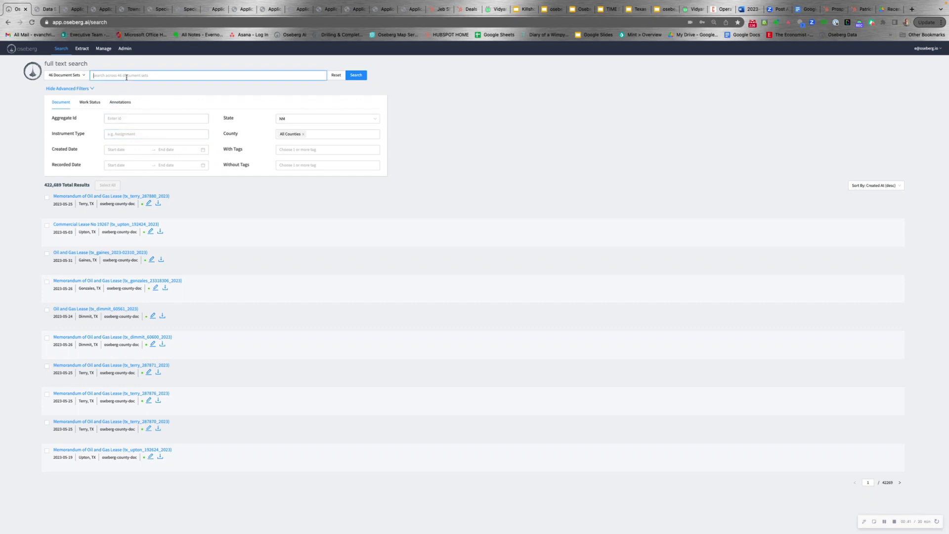
Step: Search the document sets for the exact phrase "authority for expenditure"
type("\"")
key("BackSpace")
key("BackSpace")
key("BackSpace")
type("uthority for expenditure")
left_click(357, 76)
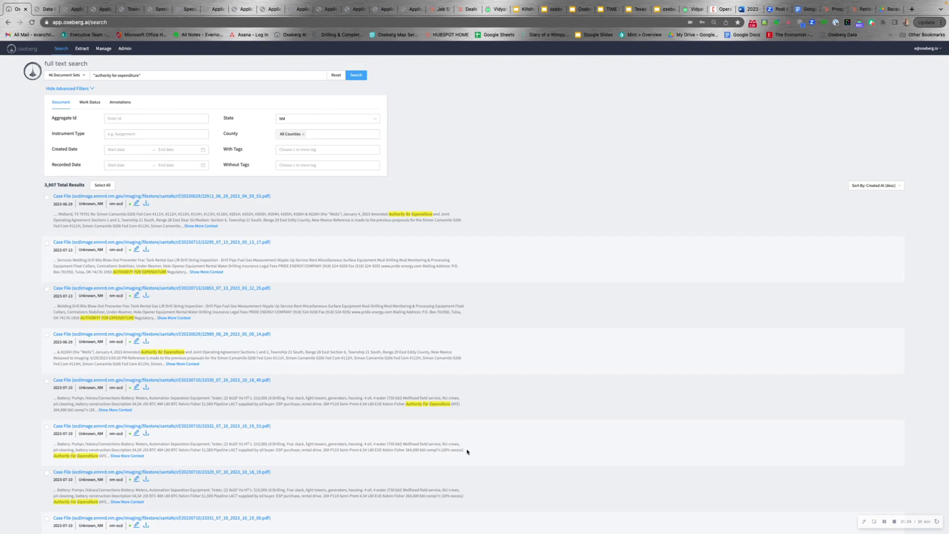
Step: Examine the highlighted phrase matches in the excerpts of the case file results
scroll(455, 408, "down", 1)
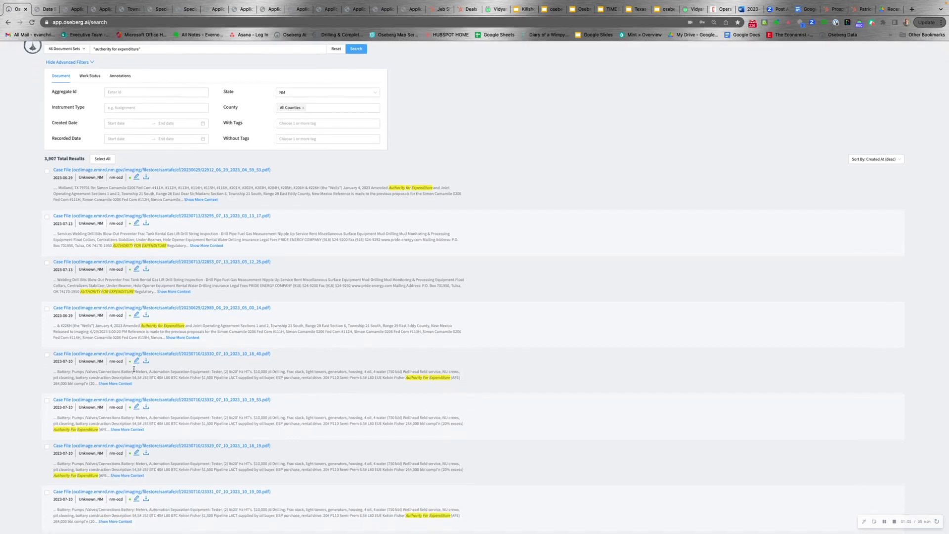
left_click_drag(134, 369, 92, 369)
left_click_drag(447, 378, 469, 381)
left_click(466, 381)
left_click_drag(81, 292, 133, 291)
left_click(133, 292)
scroll(346, 233, "up", 1)
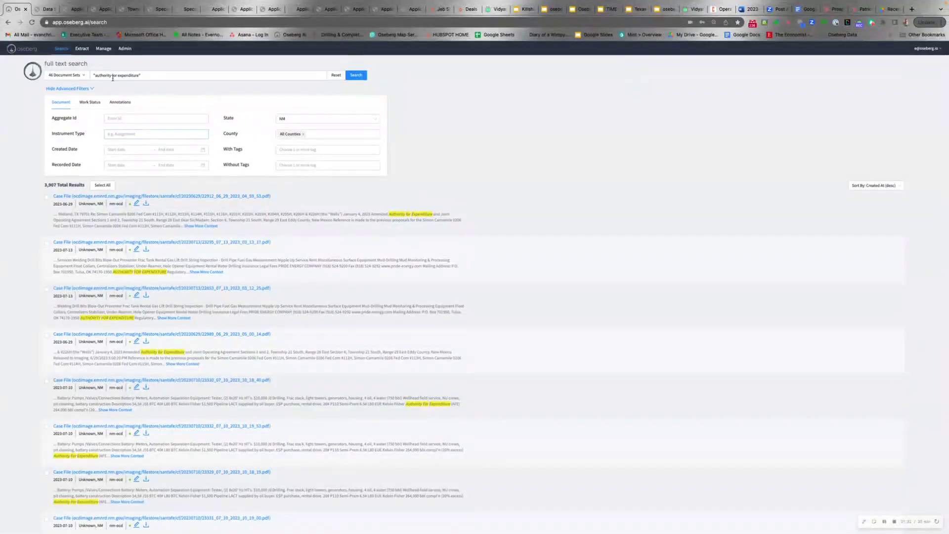
left_click_drag(113, 271, 167, 272)
left_click(167, 272)
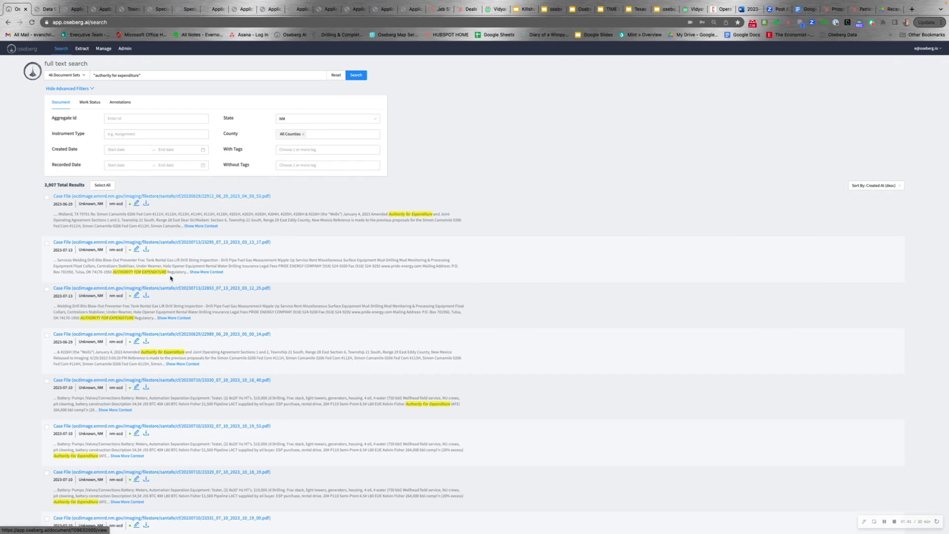
Step: Open the 22853_07_13_2023_03_12_25.pdf case file at page 1 and widen the scanned page view
left_click(172, 288)
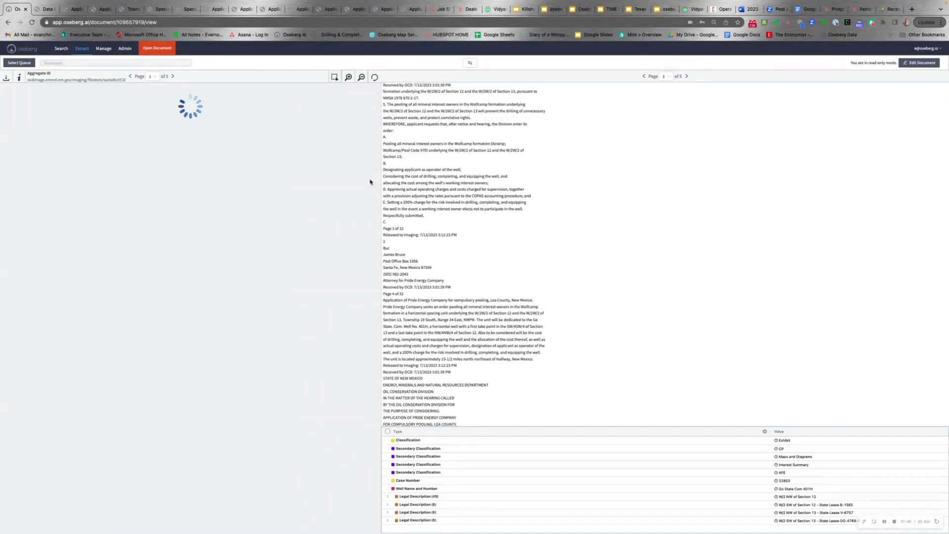
left_click(152, 77)
left_click(152, 89)
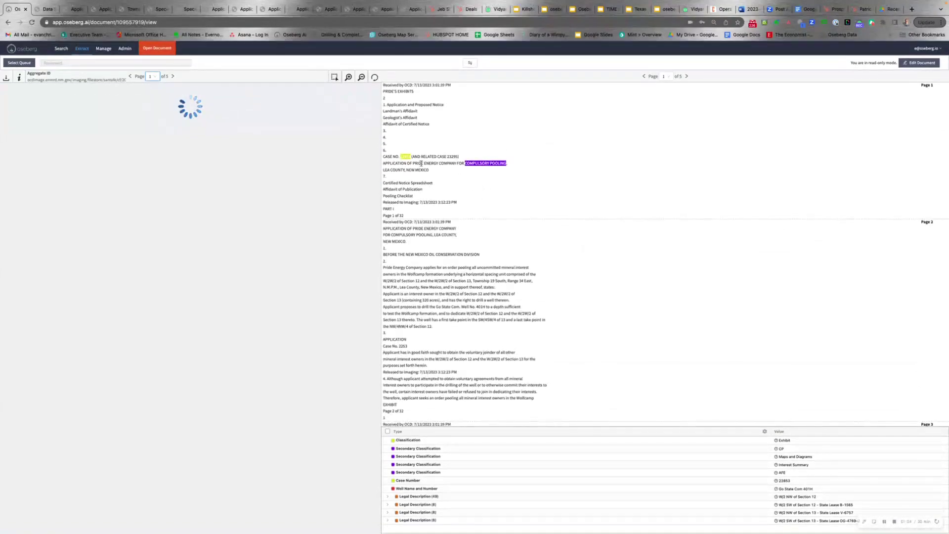
left_click_drag(381, 164, 483, 172)
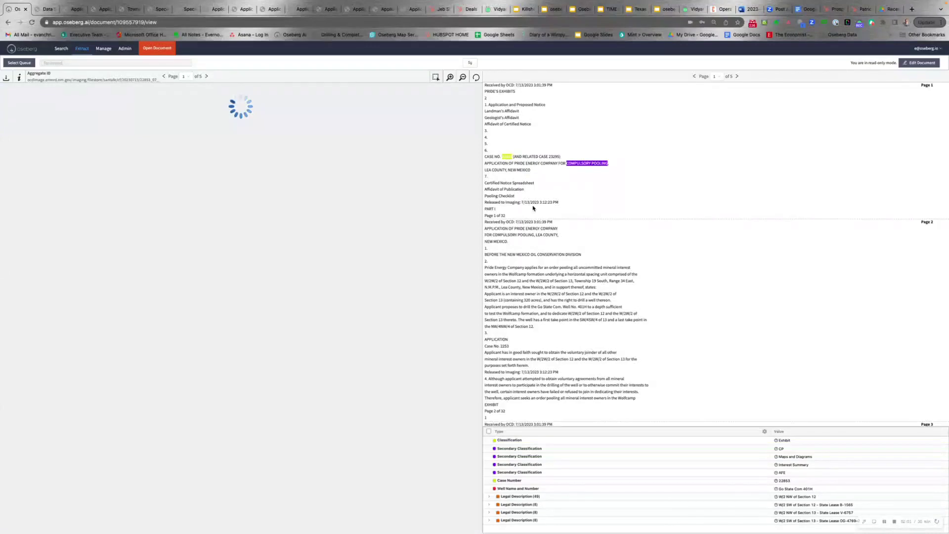
Step: Find "afe" in the document's extracted text and go to the mention in the well proposal letter
scroll(533, 257, "down", 1)
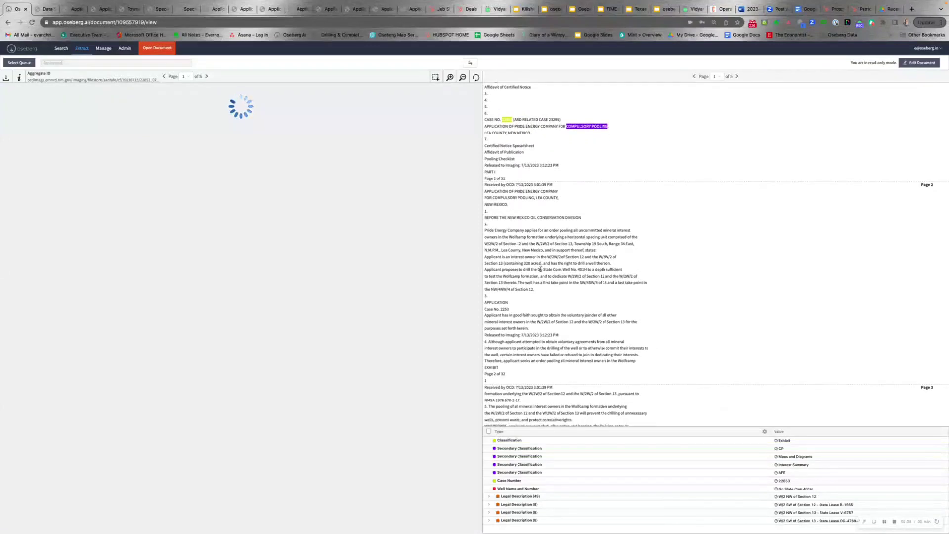
scroll(540, 269, "down", 1)
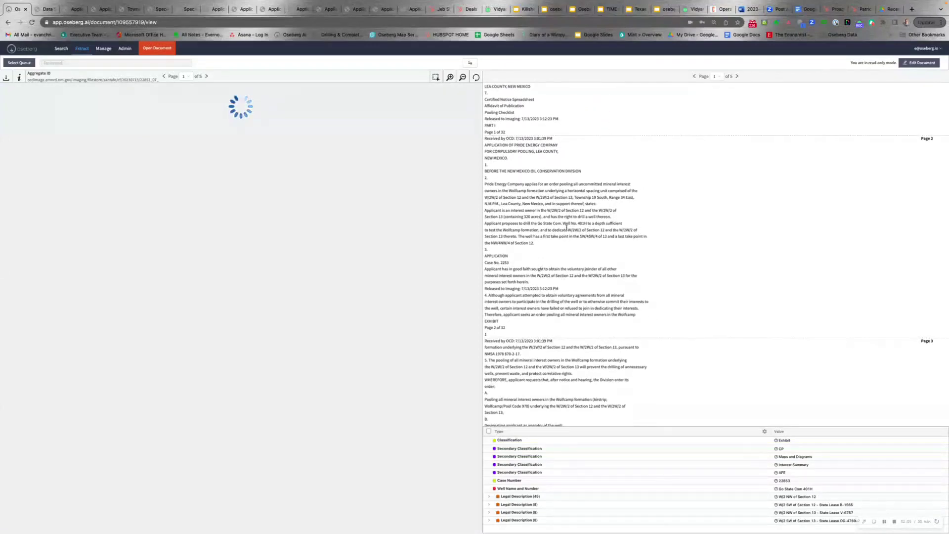
scroll(567, 227, "up", 2)
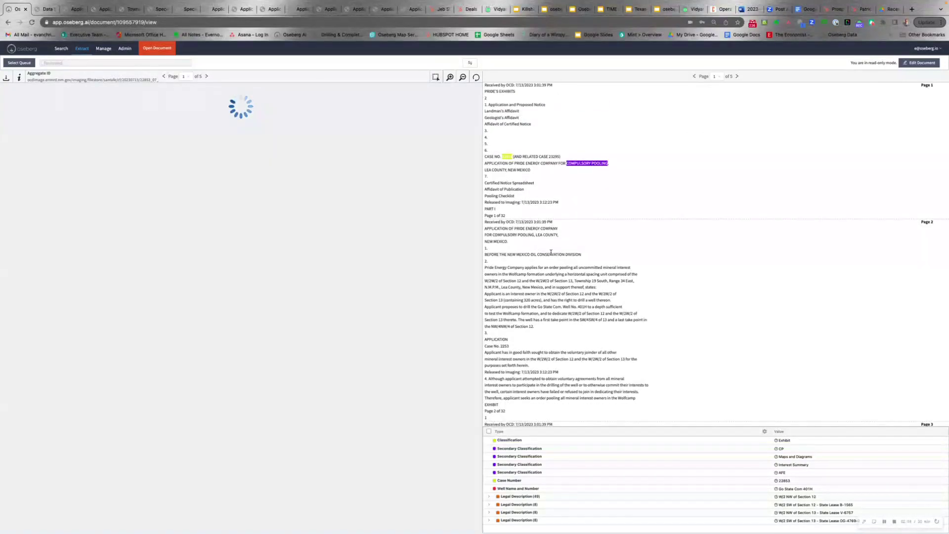
key("super+f")
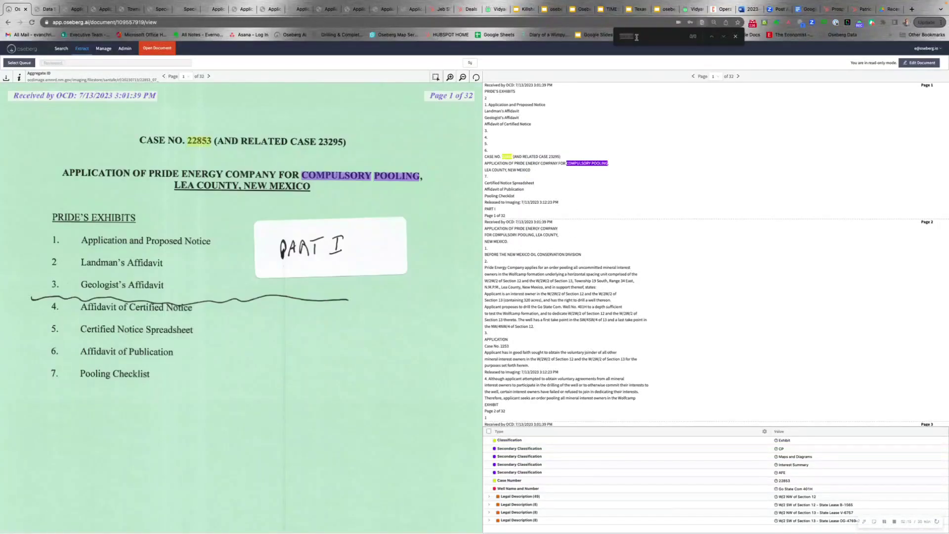
type("afe")
left_click(723, 36)
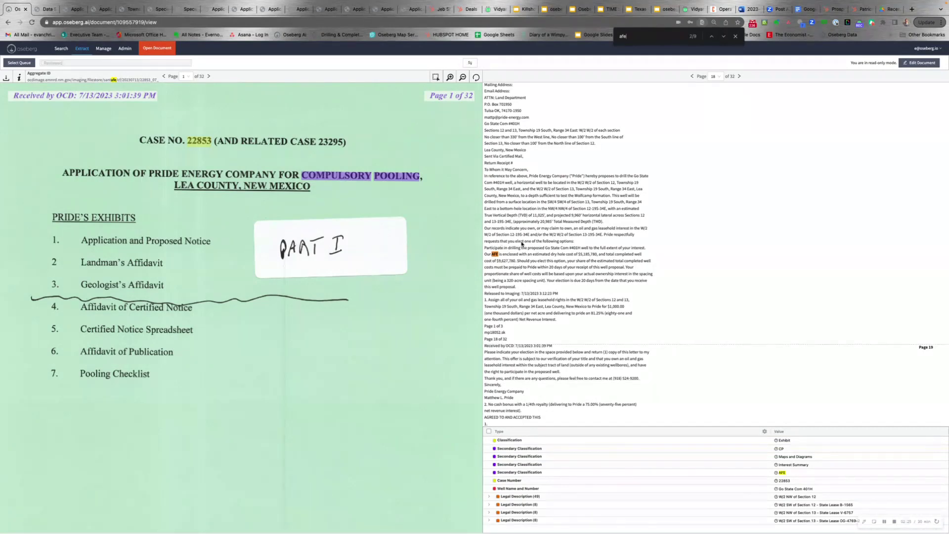
scroll(522, 243, "up", 2)
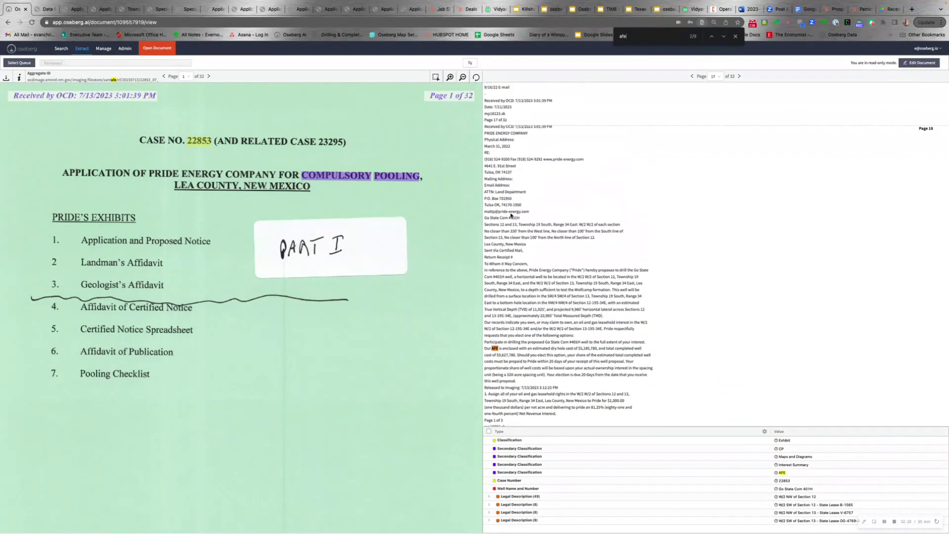
scroll(511, 215, "down", 1)
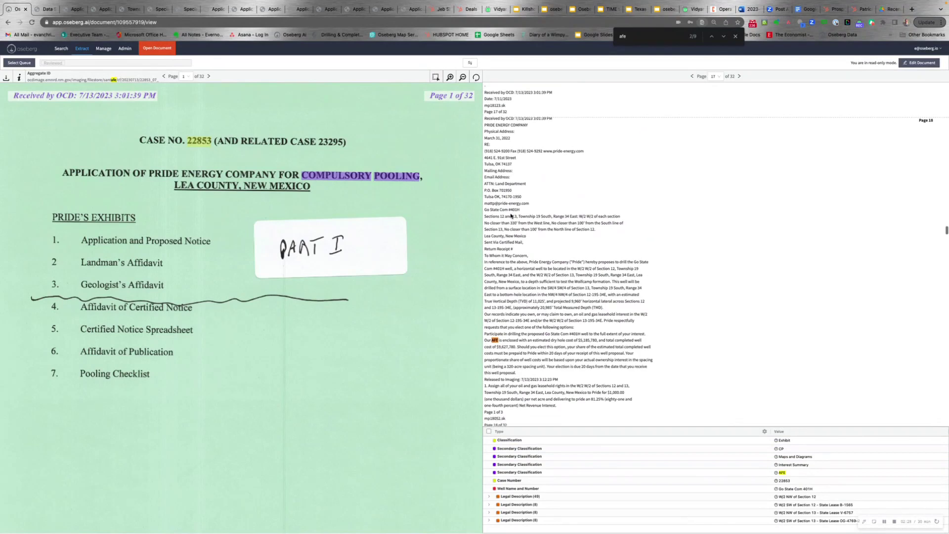
Step: Show page 18 of the scanned document and read the Pride Energy proposal letter for the Go State Com #401H well
left_click(189, 77)
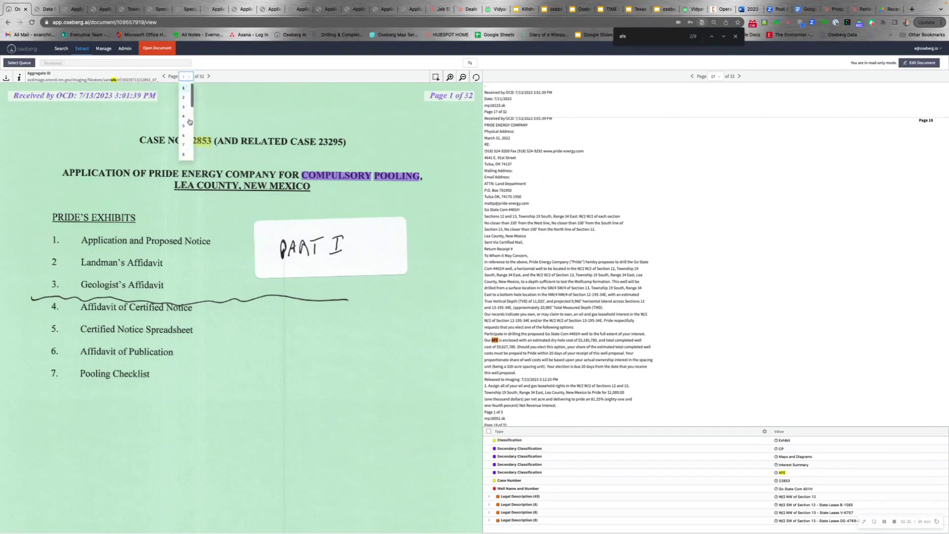
scroll(188, 124, "down", 3)
scroll(188, 126, "down", 2)
left_click(184, 137)
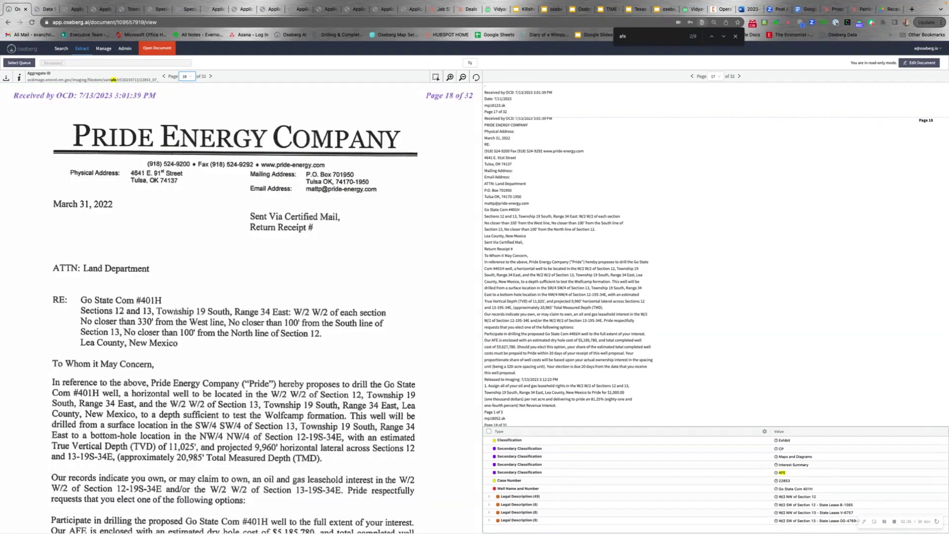
scroll(175, 311, "down", 4)
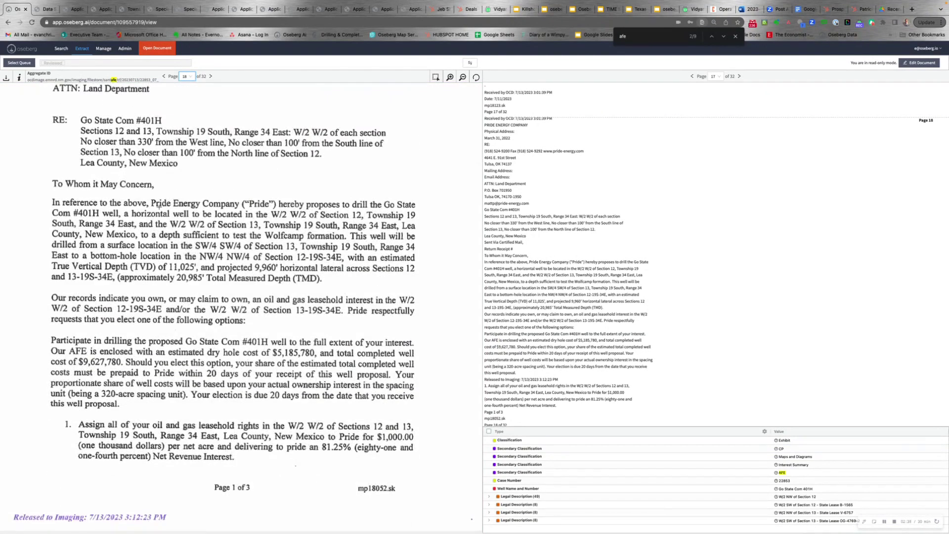
scroll(158, 207, "up", 4)
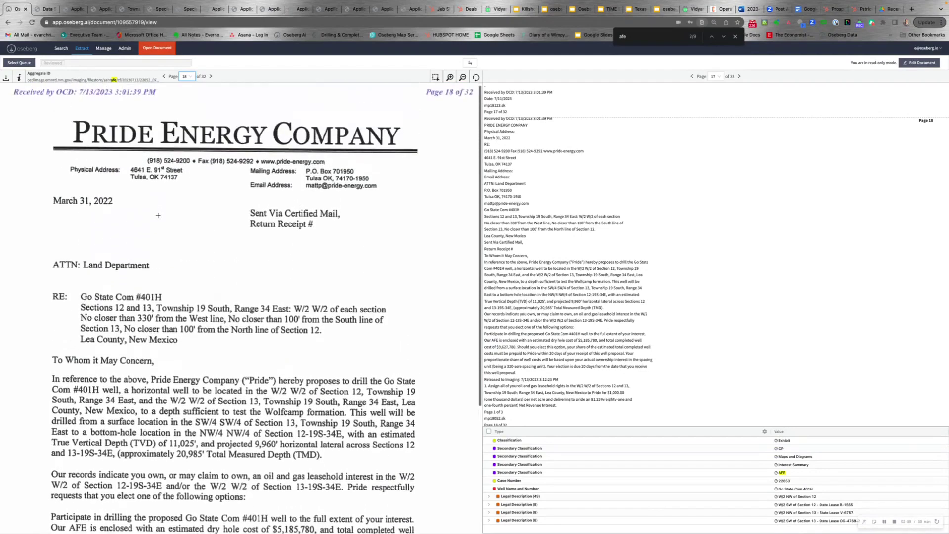
scroll(159, 215, "down", 3)
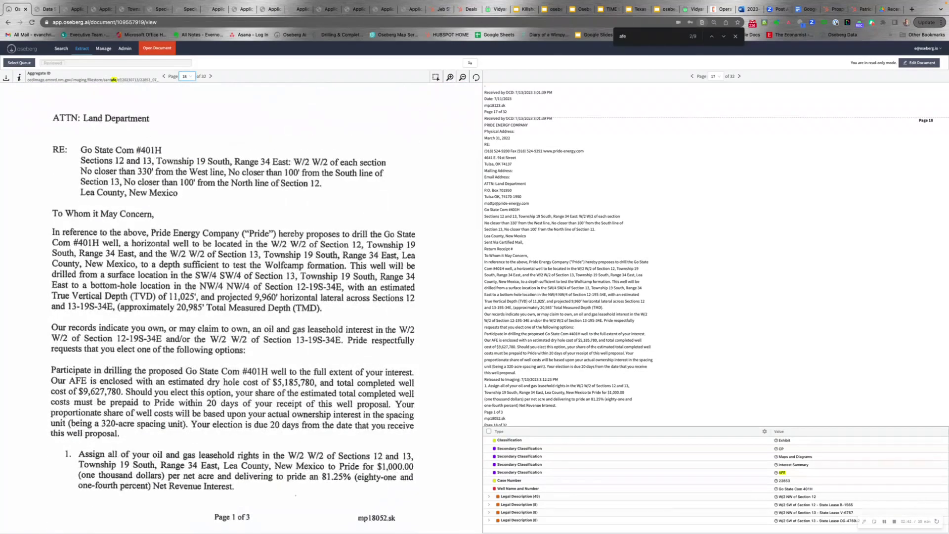
scroll(158, 241, "down", 1)
scroll(171, 185, "up", 3)
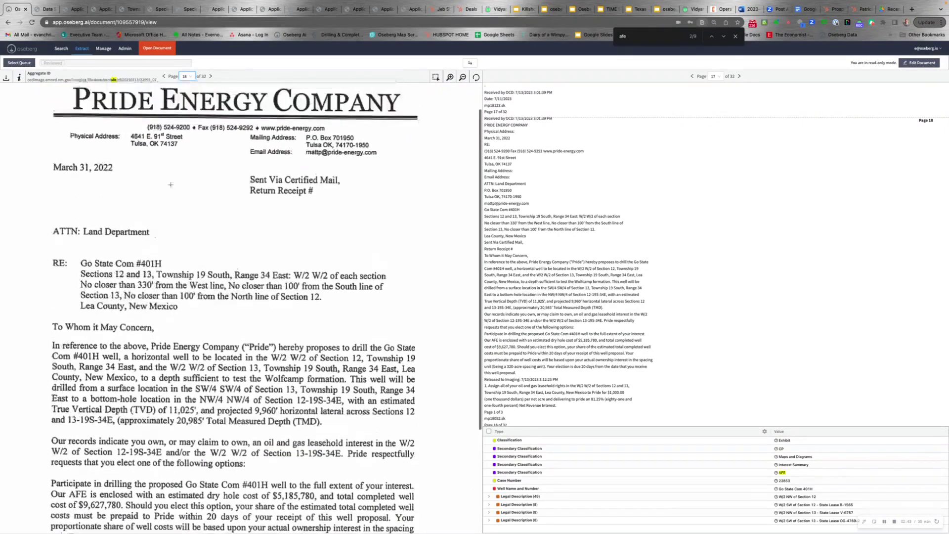
scroll(171, 184, "down", 2)
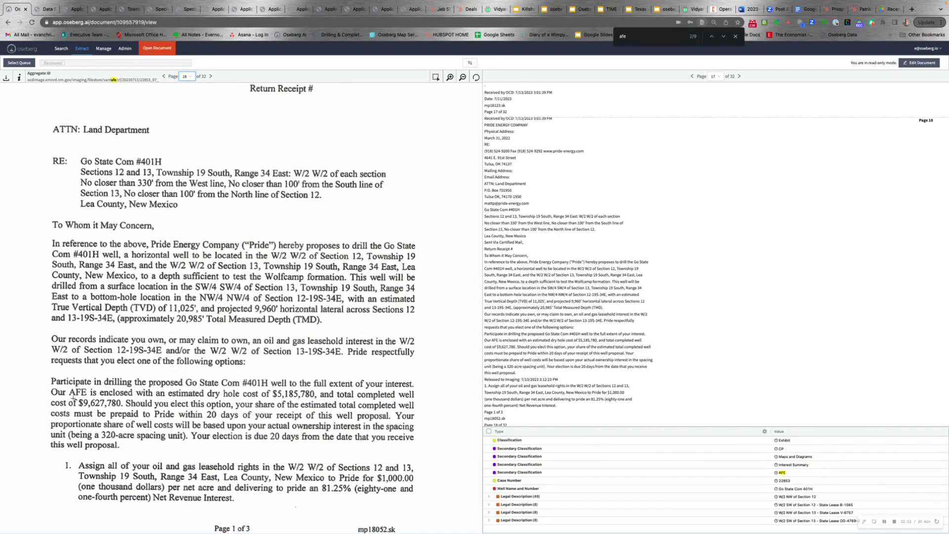
Step: Page forward to the Authority for Expenditure form and review its cost tables on pages 21 and 22
left_click(211, 77)
left_click(211, 76)
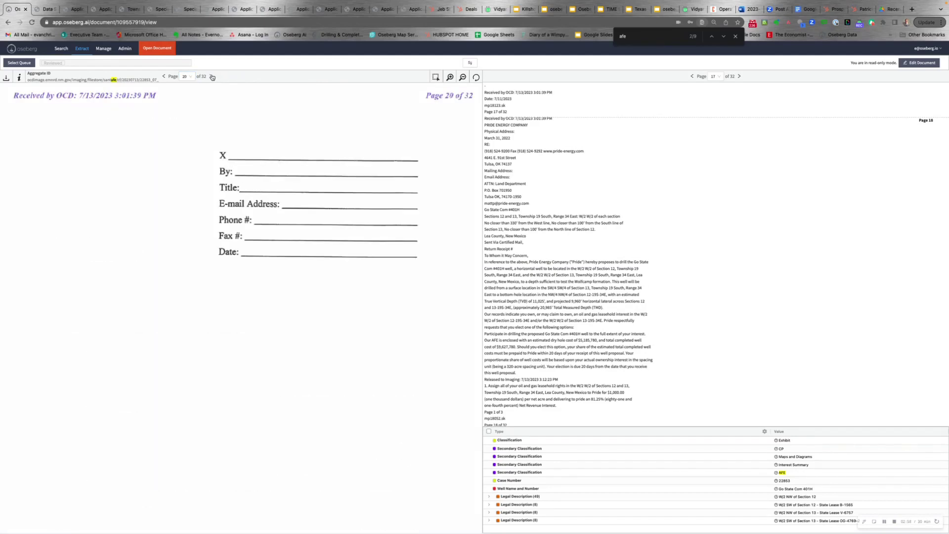
left_click(211, 77)
scroll(174, 351, "down", 2)
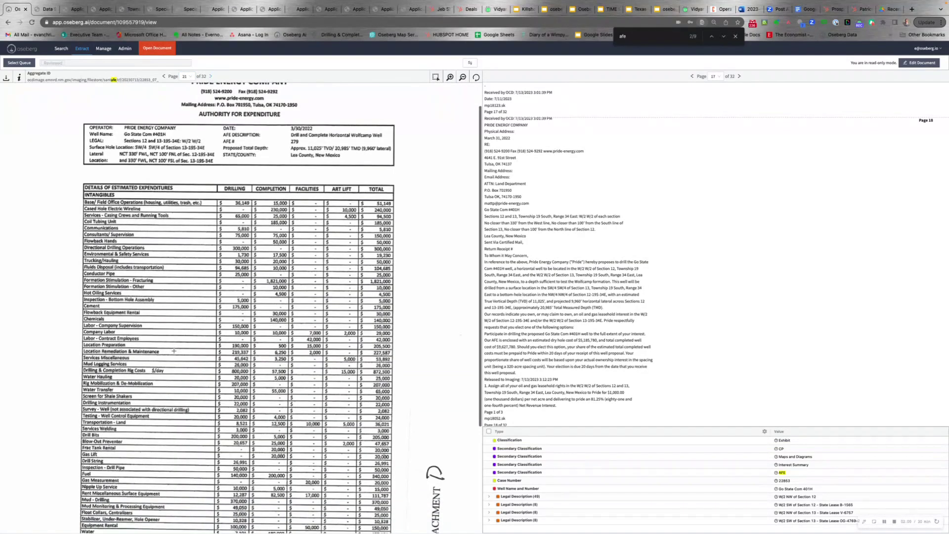
scroll(174, 351, "down", 10)
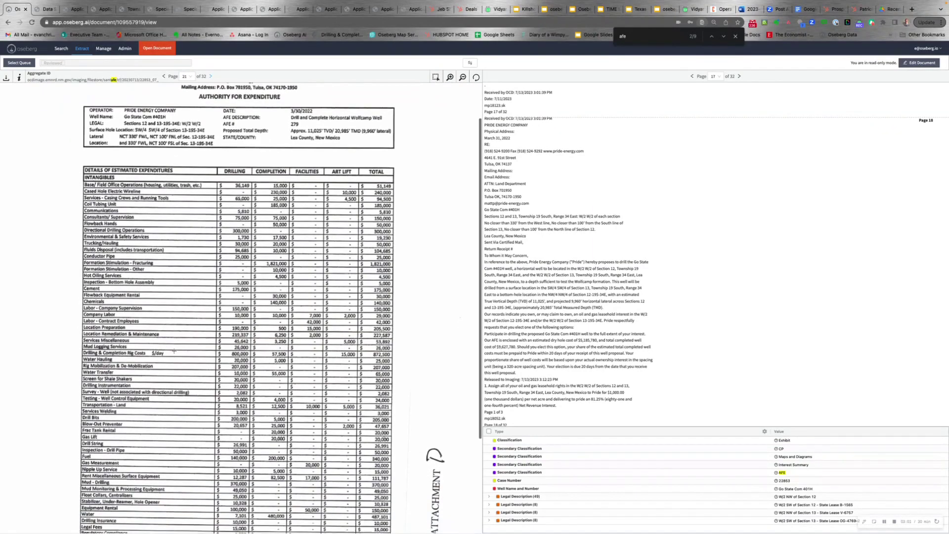
scroll(157, 138, "up", 13)
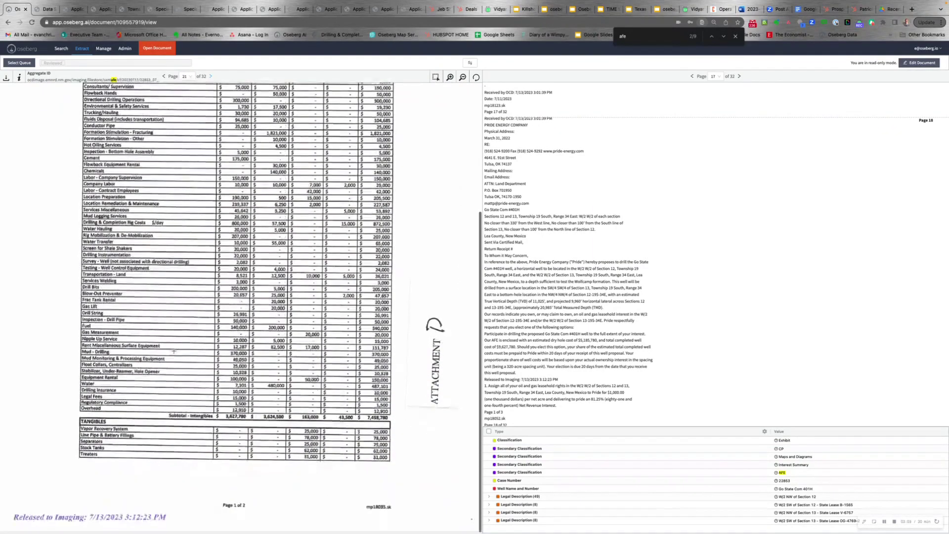
scroll(157, 138, "down", 3)
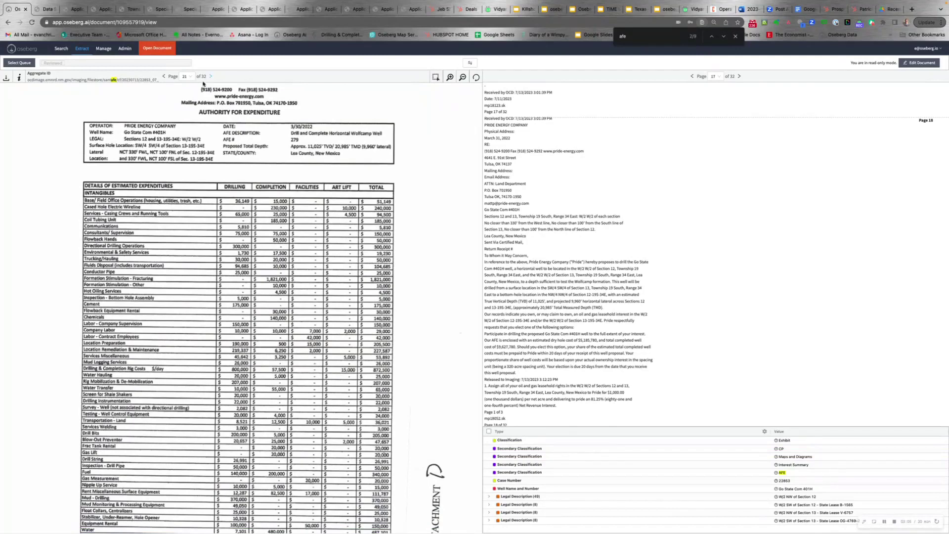
left_click(210, 76)
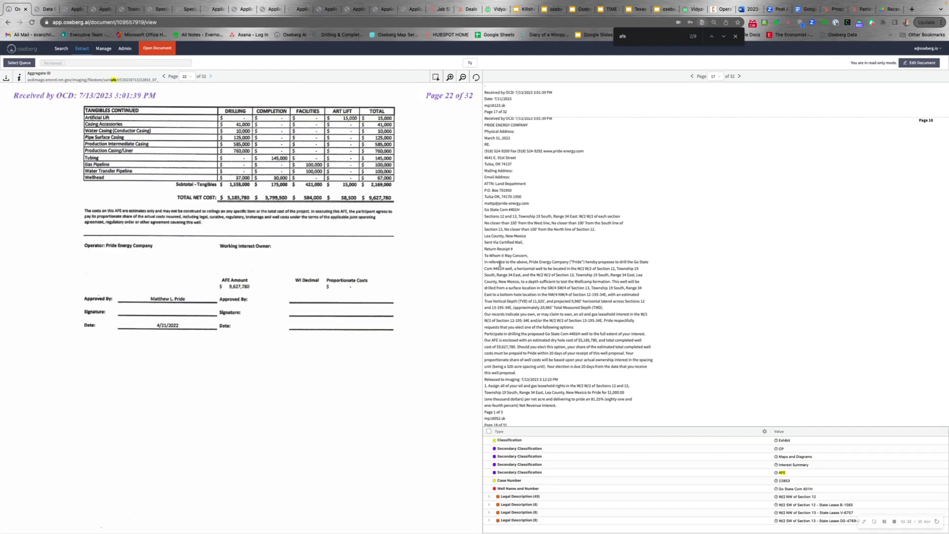
Step: Return to the full text search results and switch to the atla map application
scroll(545, 299, "down", 1)
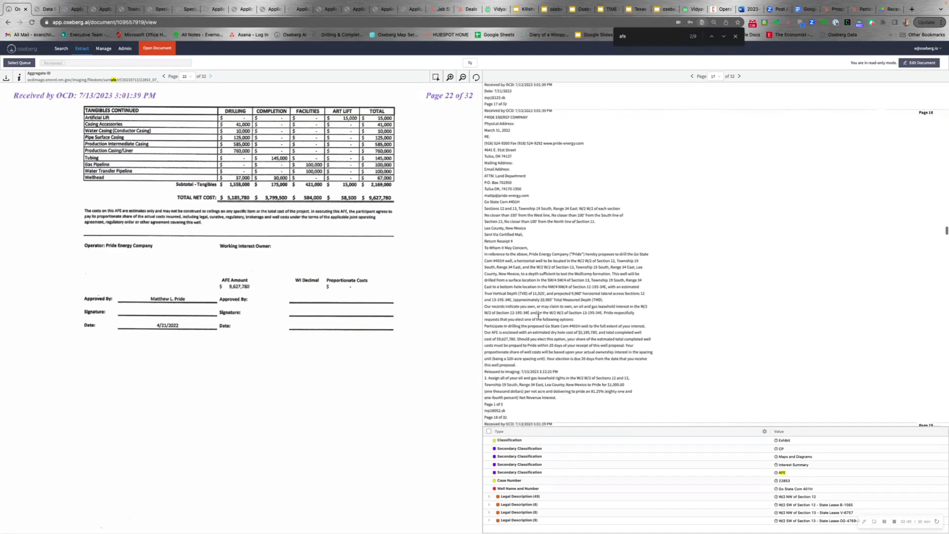
scroll(545, 299, "down", 5)
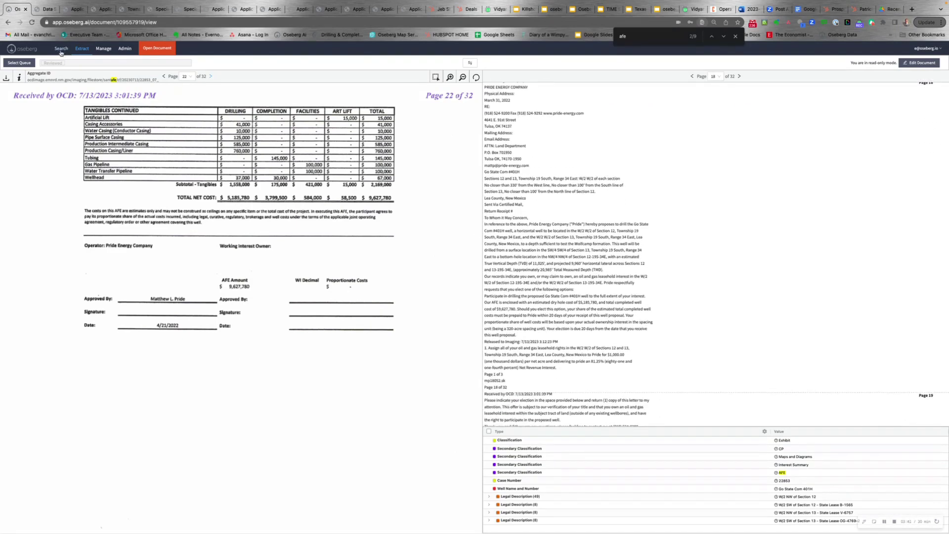
left_click(58, 51)
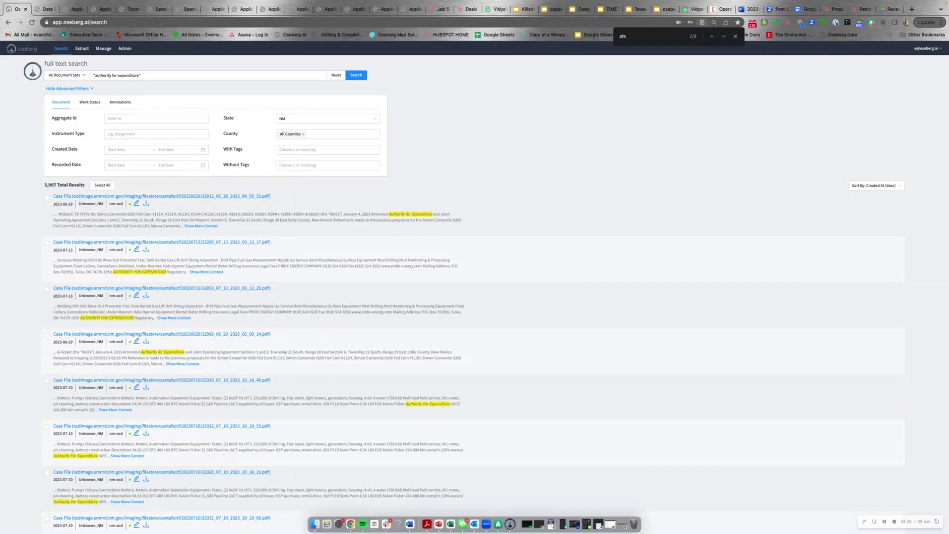
left_click(508, 524)
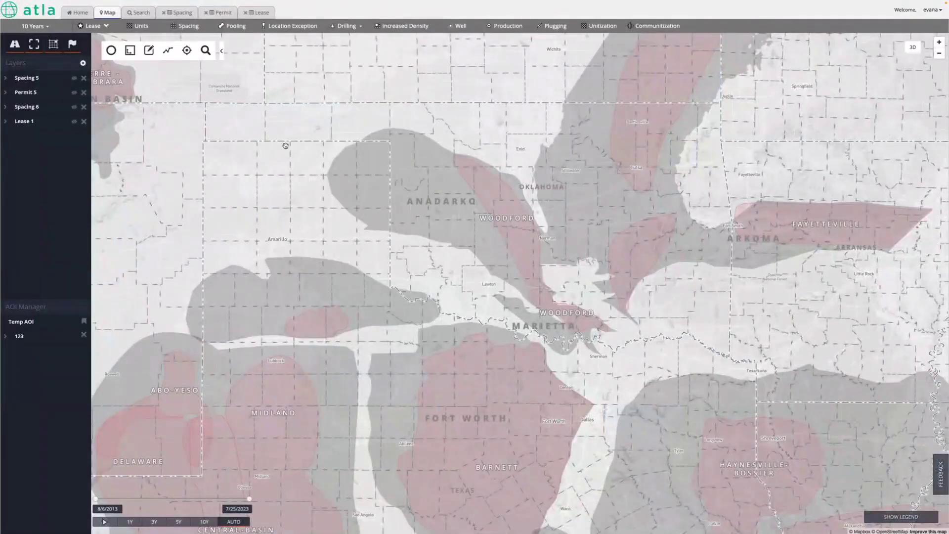
Step: Close the open Spacing, Permit and Lease query result grids
left_click_drag(310, 168, 320, 221)
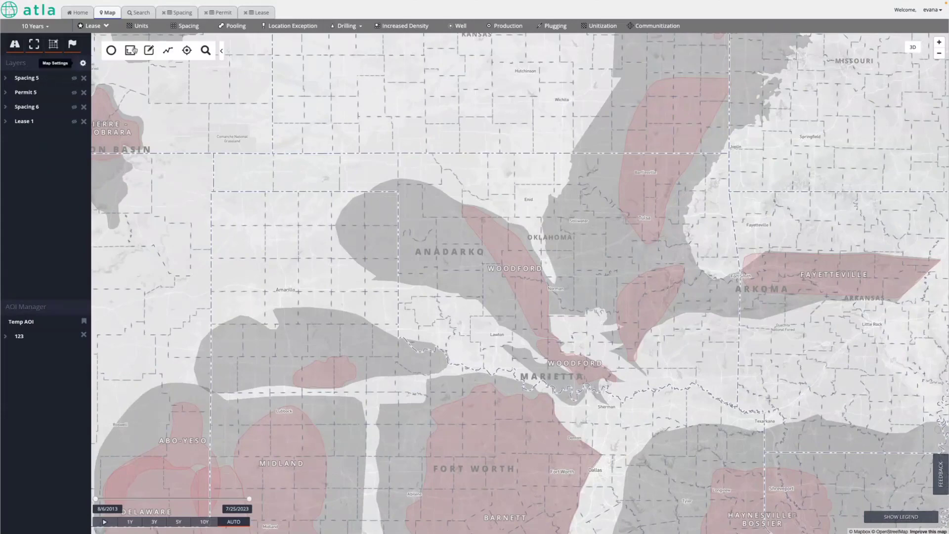
left_click(163, 13)
left_click(163, 12)
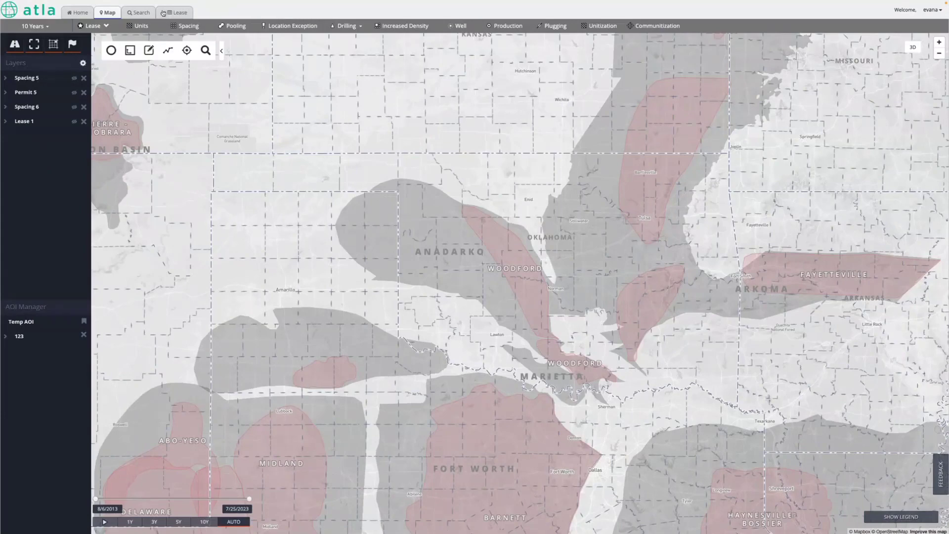
left_click(163, 13)
Step: Remove the Spacing 5, Permit 5, Spacing 6 and Lease 1 layers from the map
left_click(84, 78)
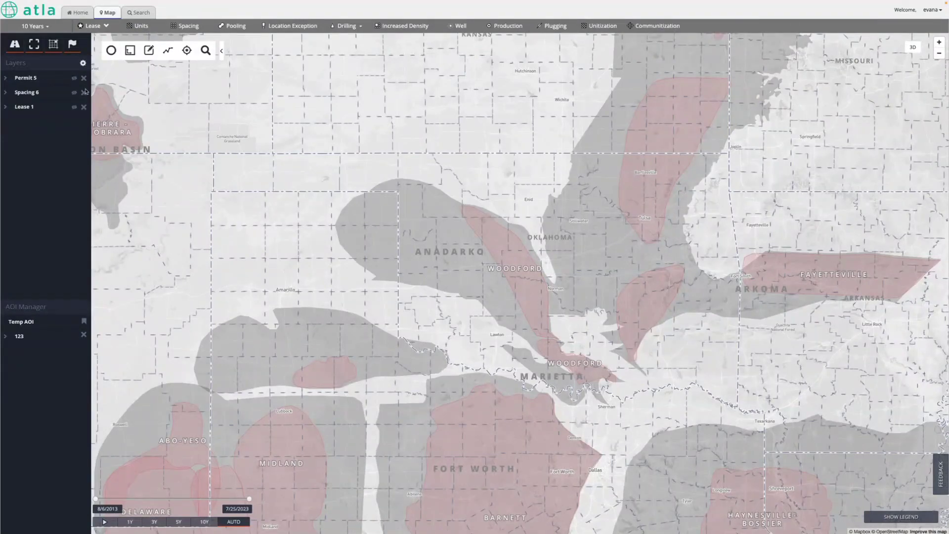
left_click(84, 78)
left_click(84, 78)
left_click(84, 78)
Step: Draw a rectangular area of interest over Ellis and Roger Mills counties, just east of the Texas–Oklahoma border
scroll(416, 251, "up", 3)
scroll(416, 251, "up", 2)
left_click_drag(417, 246, 418, 277)
left_click(130, 50)
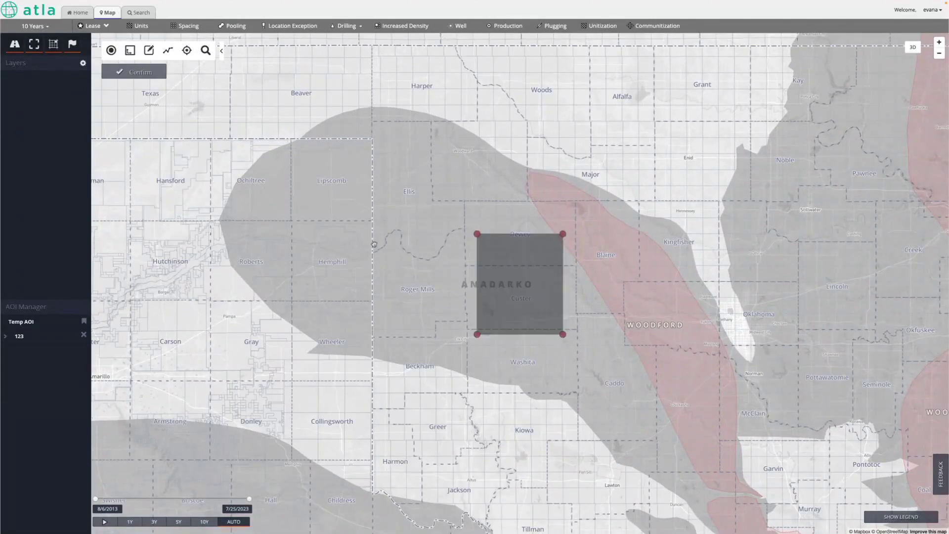
left_click_drag(491, 271, 378, 140)
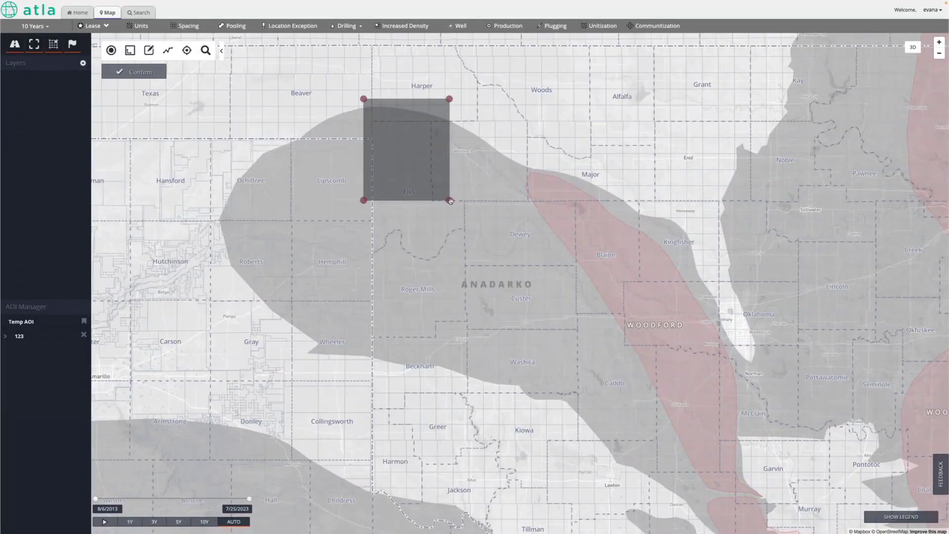
left_click_drag(449, 200, 487, 354)
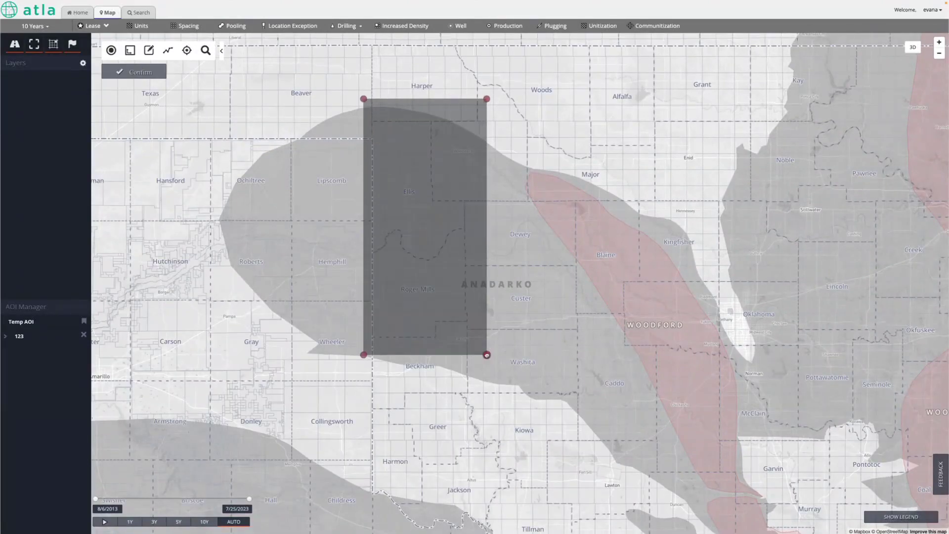
Step: Set the query period to 2 years, run a Pooling query in the drawn area, and turn off the area drawing tool
left_click(42, 26)
left_click(54, 86)
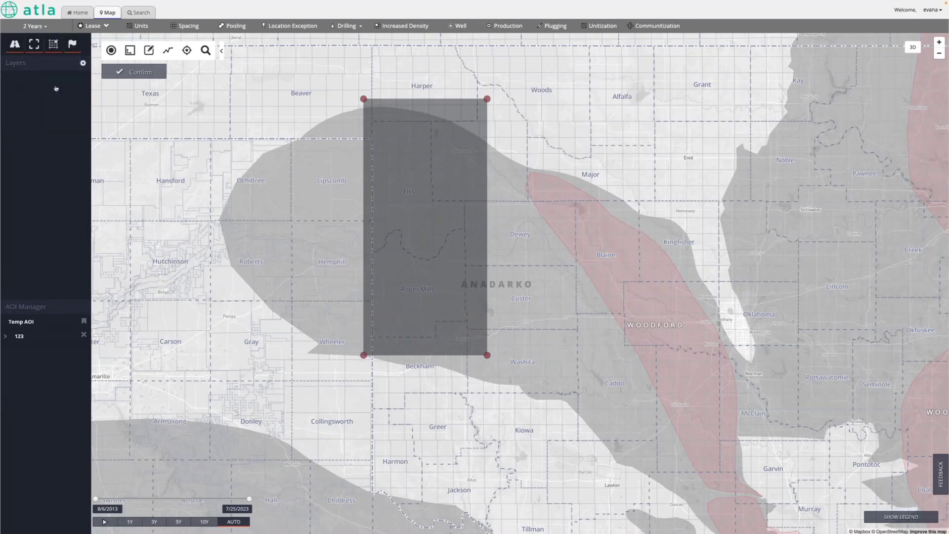
left_click(236, 30)
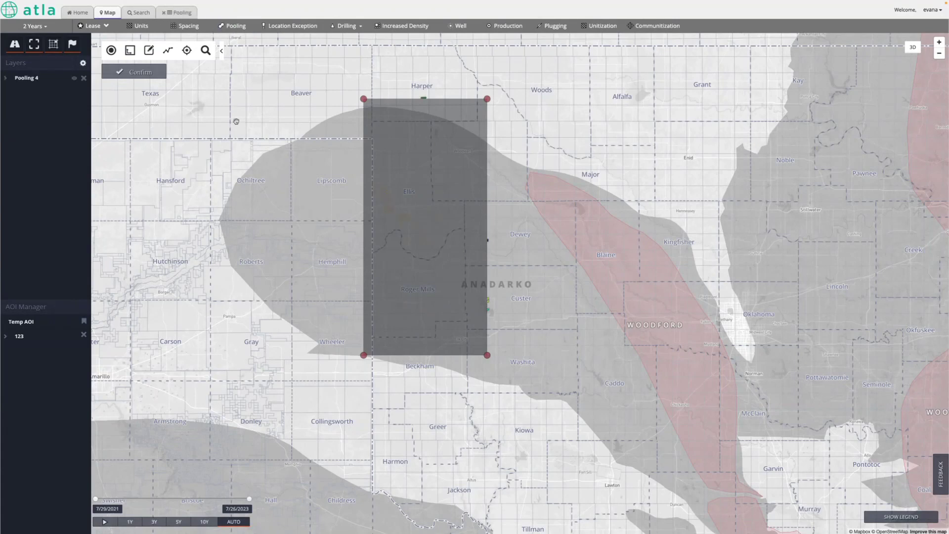
left_click(111, 50)
Step: Examine the pooling units and well paths around Ellis and Roger Mills counties in 3D, and return to the flat map
scroll(418, 230, "up", 5)
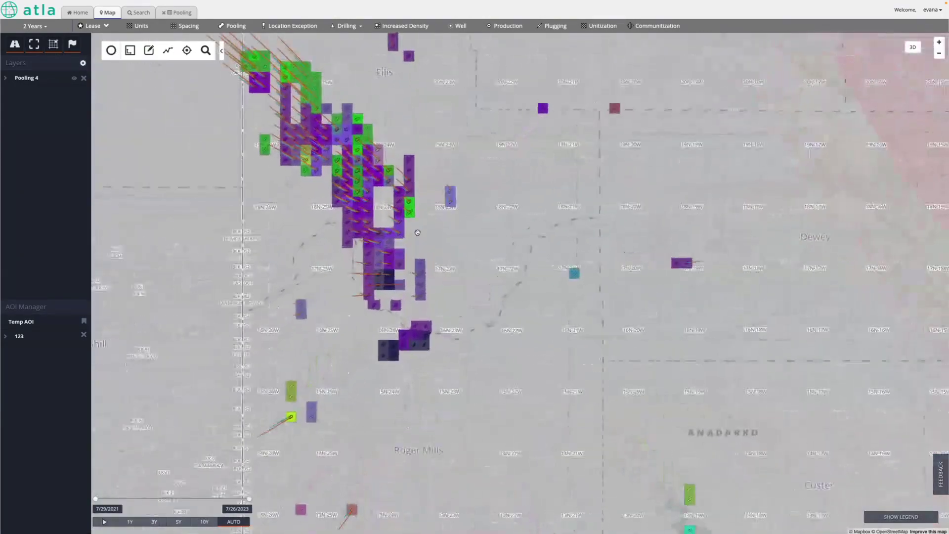
left_click_drag(430, 222, 550, 233)
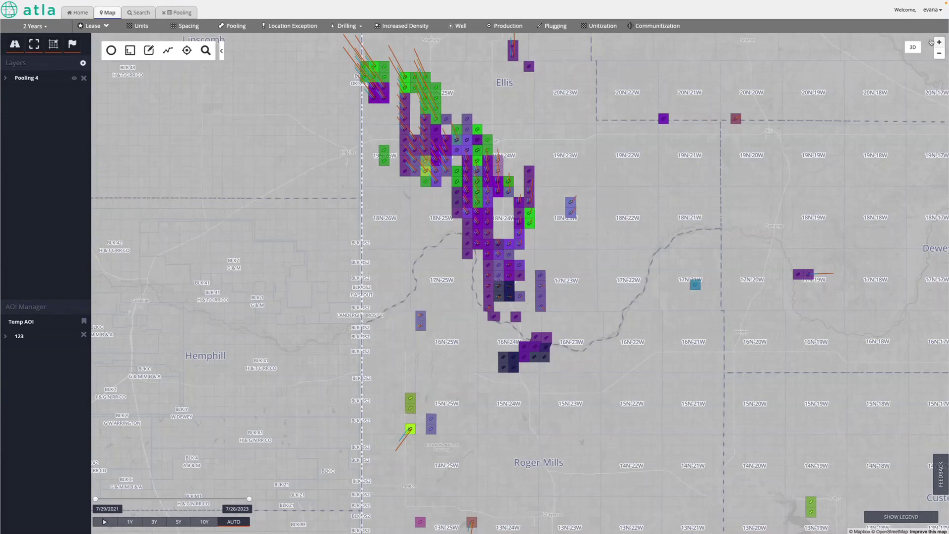
left_click(913, 46)
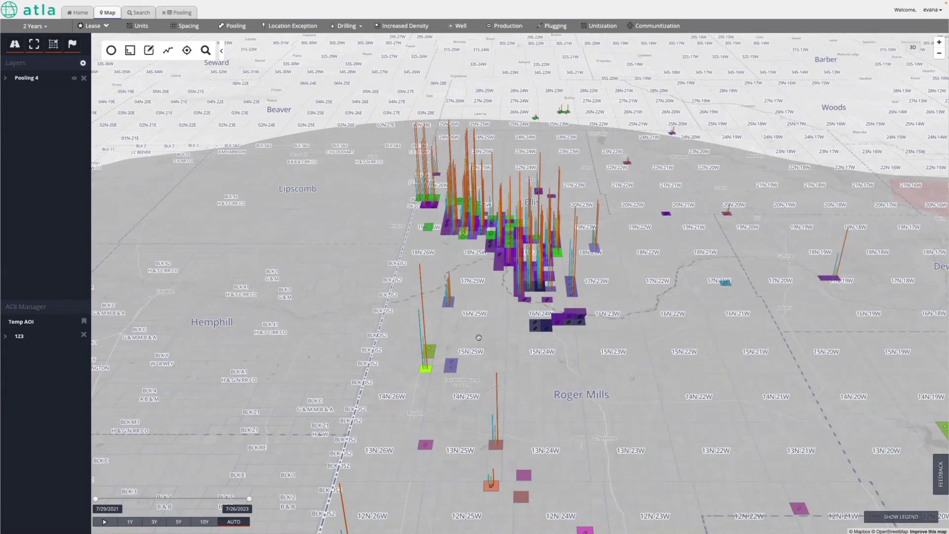
left_click_drag(479, 337, 469, 335)
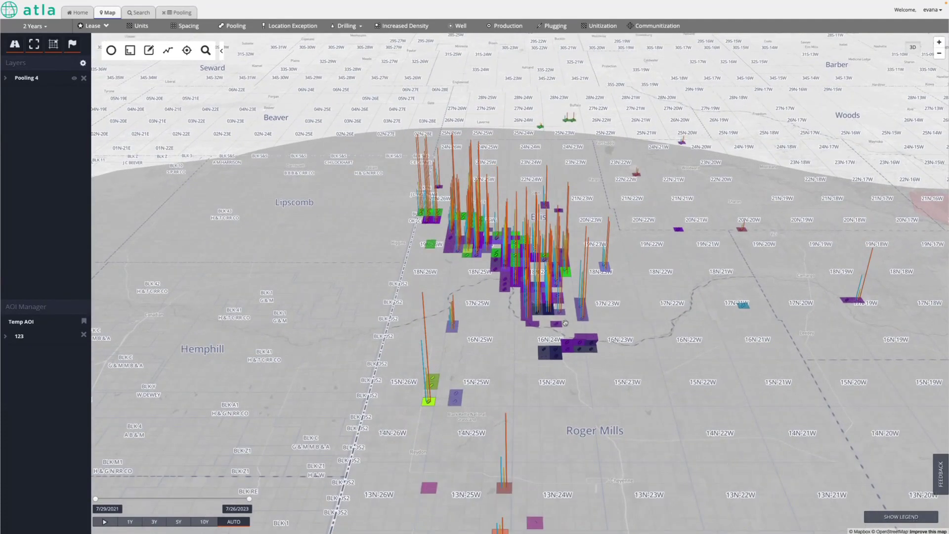
scroll(561, 345, "up", 1)
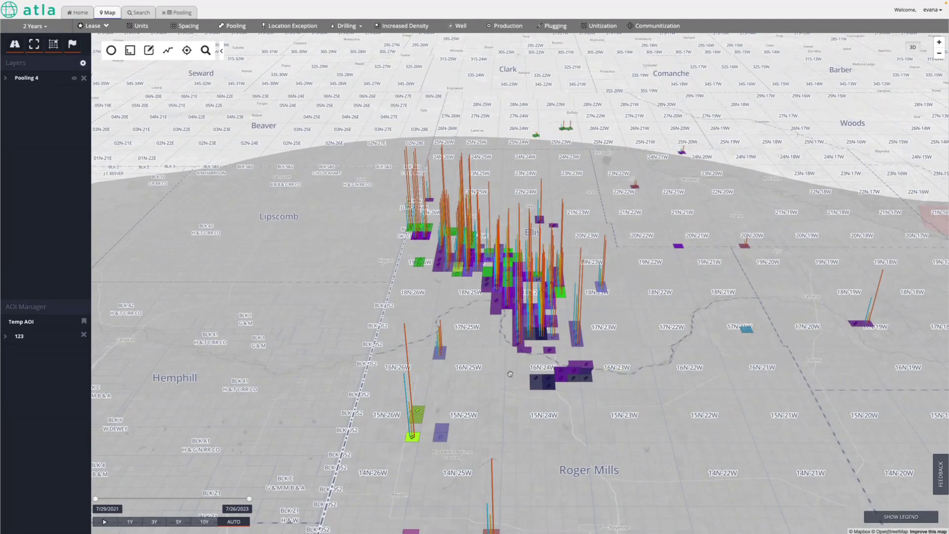
left_click(913, 48)
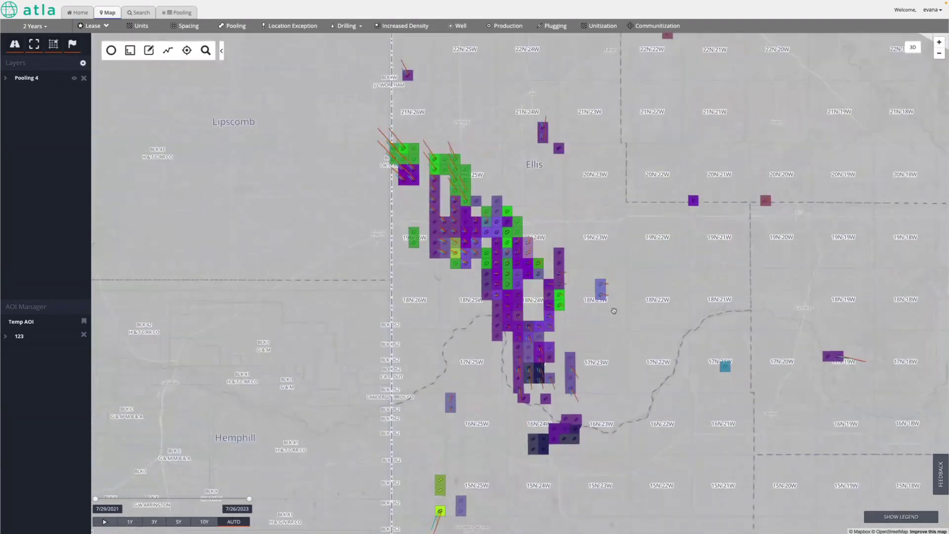
Step: Review the Mewbourne pooling order details for 31-18N-24W-IM, look up its respondents list, and close the details
left_click(552, 309)
left_click(756, 113)
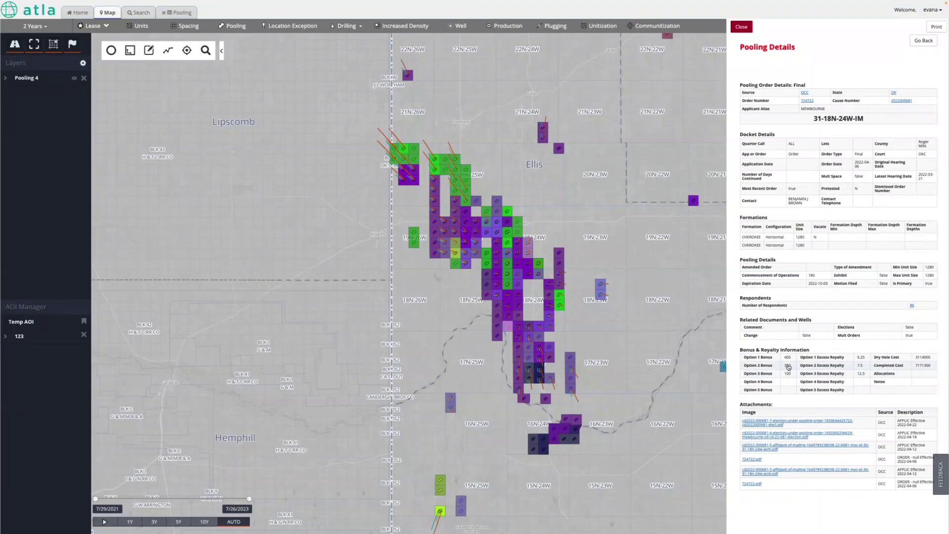
left_click(912, 305)
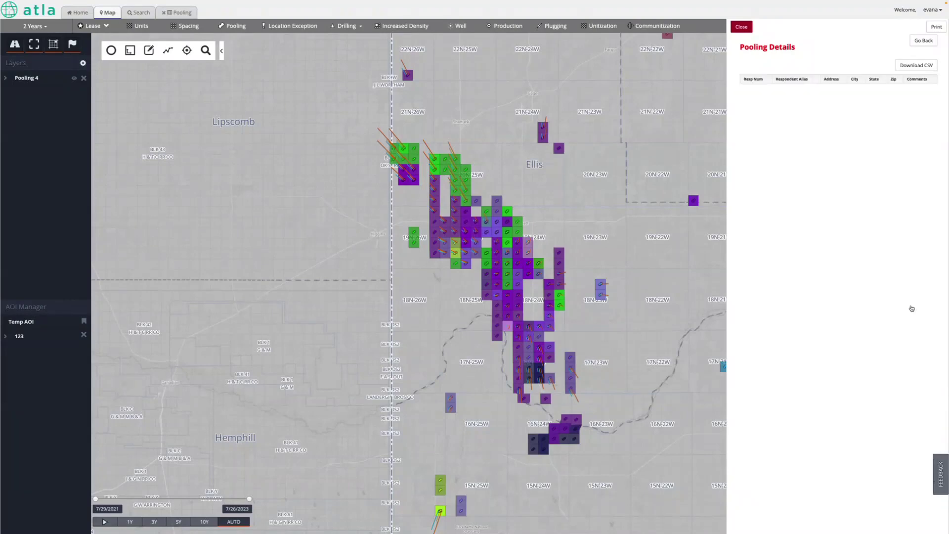
left_click(741, 26)
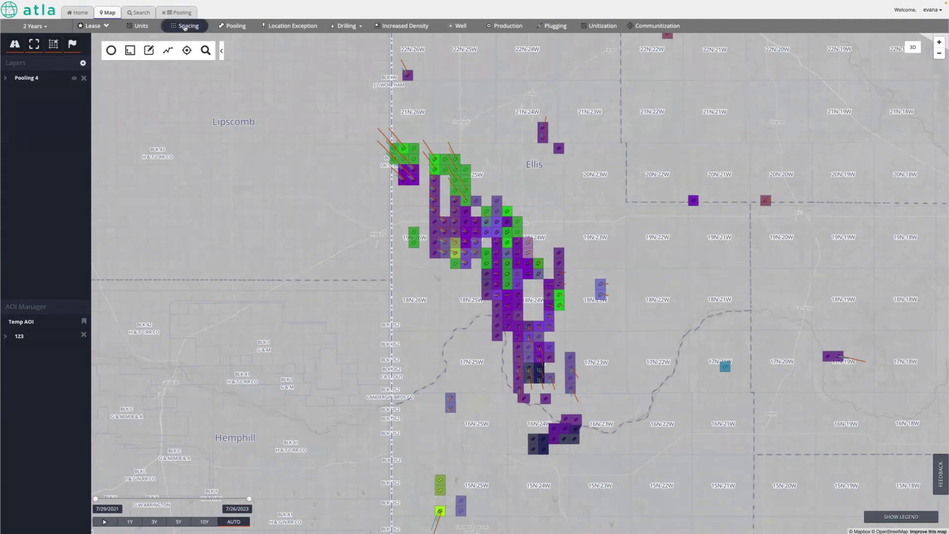
Step: Show the Pooling query results as a grid and widen the Applicant and Applicant Alias columns to fit their names
left_click(179, 12)
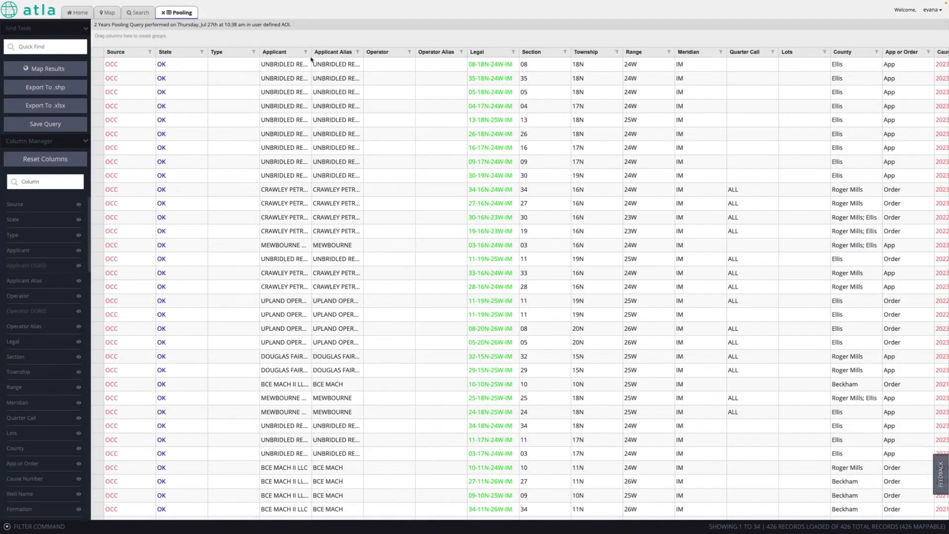
left_click_drag(311, 51, 377, 52)
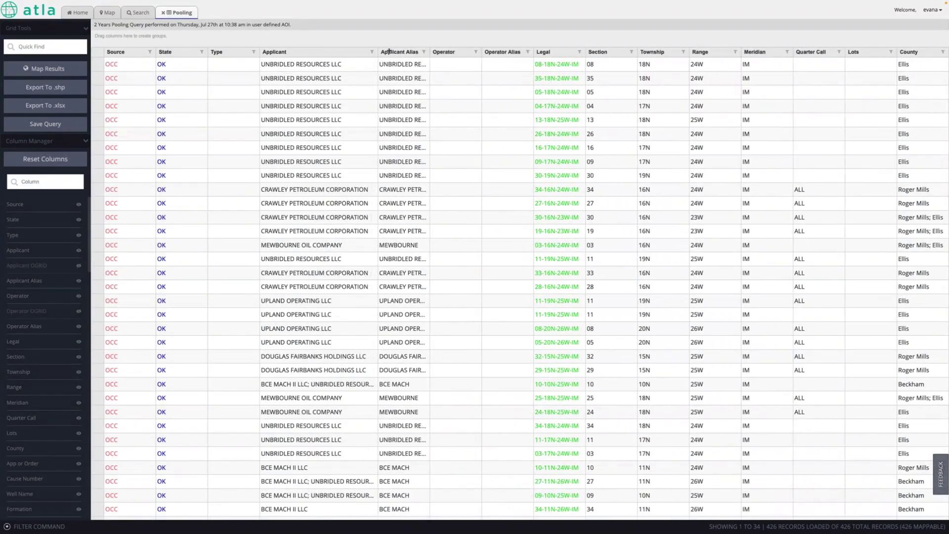
left_click_drag(437, 51, 482, 52)
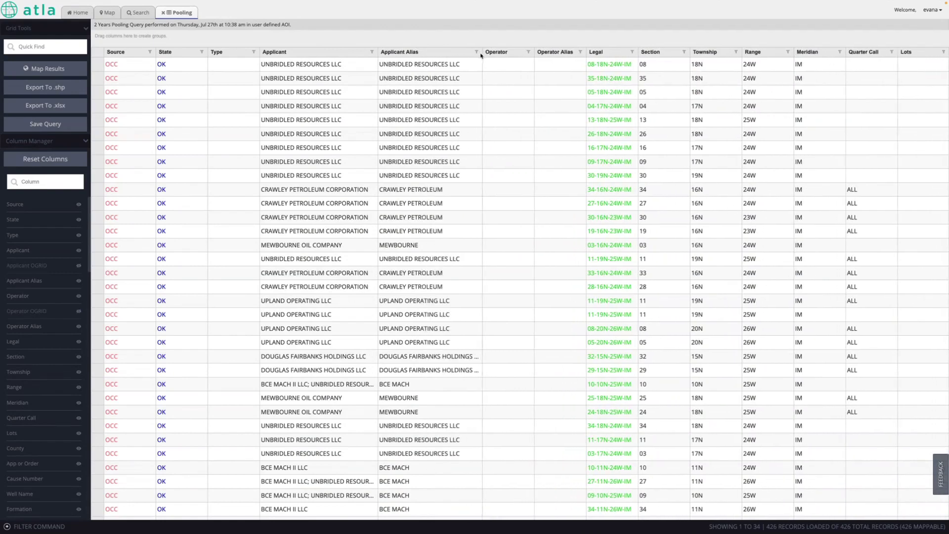
Step: Filter the Applicant Alias column by value, searching "mew" to keep only MEWBOURNE records
left_click(476, 51)
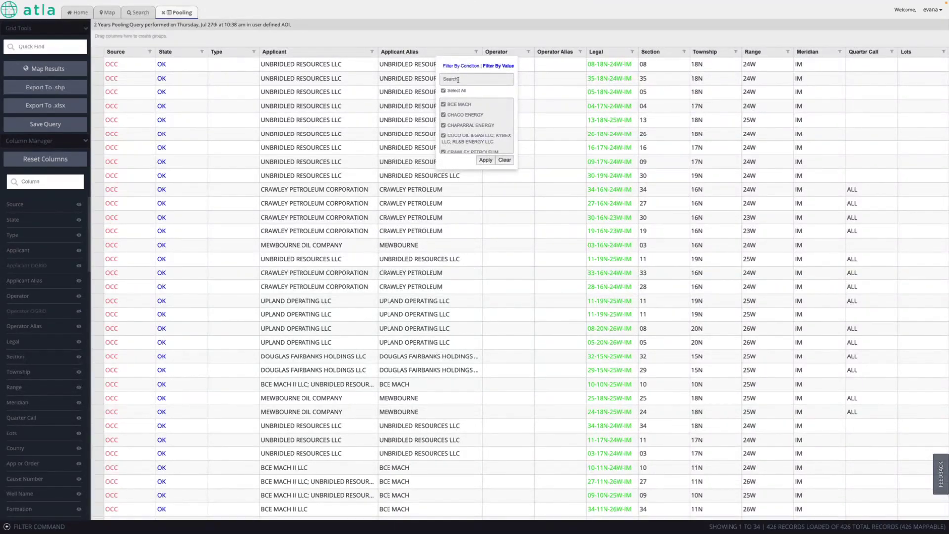
left_click(457, 80)
type("mew")
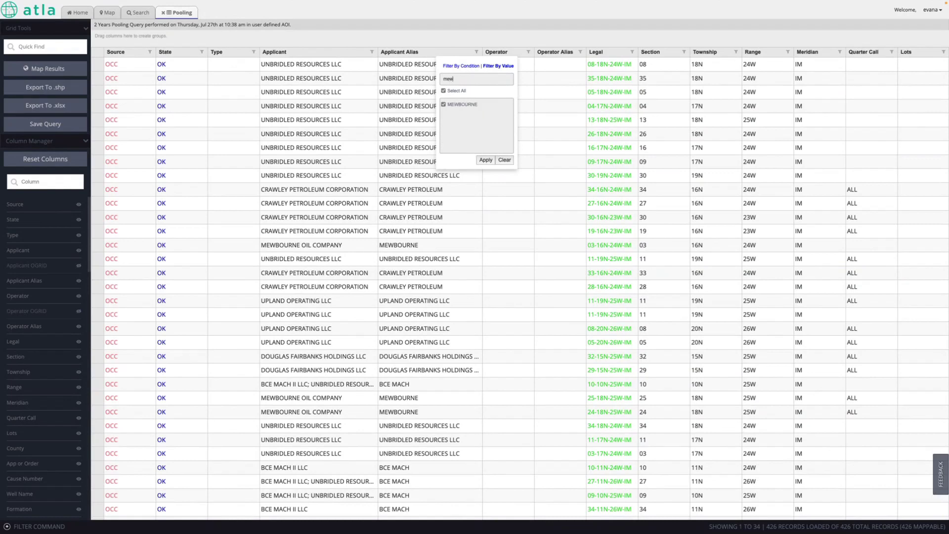
left_click(485, 161)
Step: Set the grid zoom to 75% and look through the filtered Mewbourne records
scroll(361, 196, "down", 15)
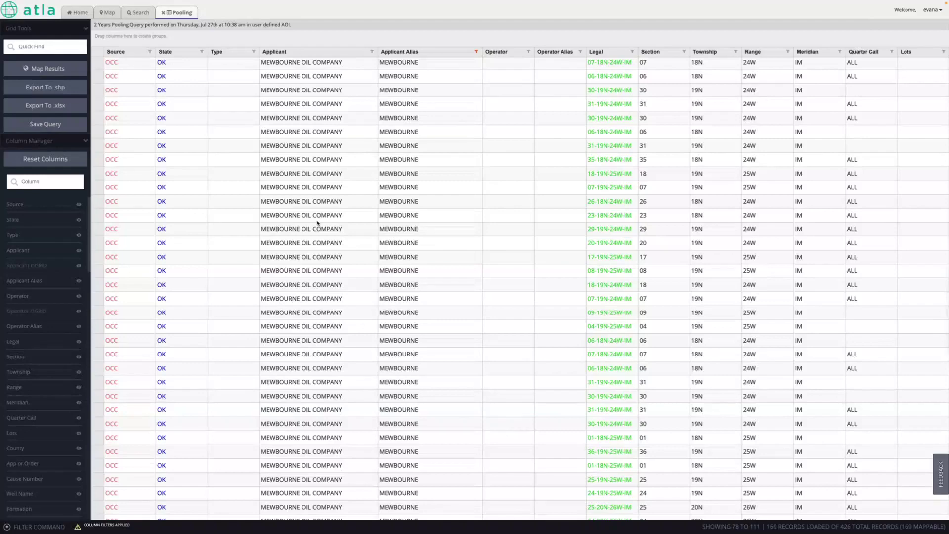
key("ctrl+minus")
key("ctrl+minus")
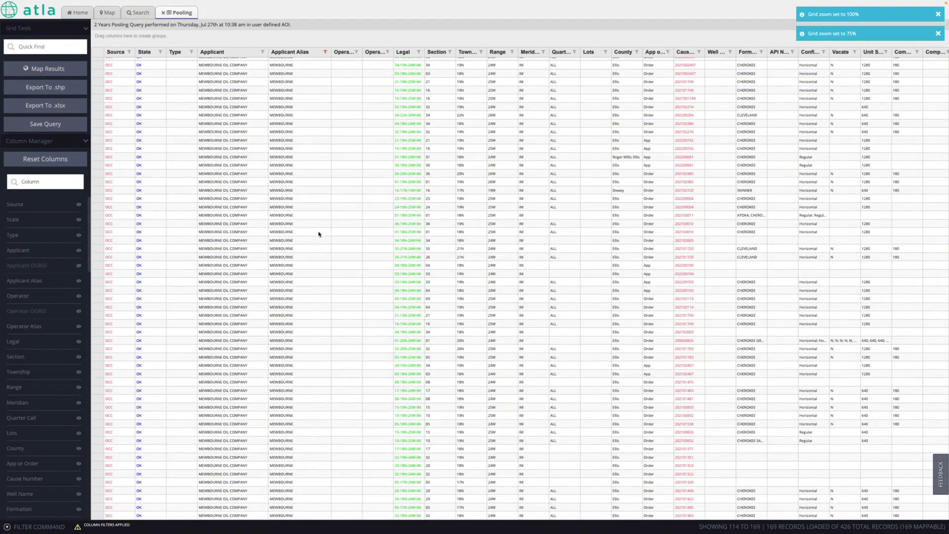
scroll(321, 237, "up", 10)
scroll(319, 235, "up", 6)
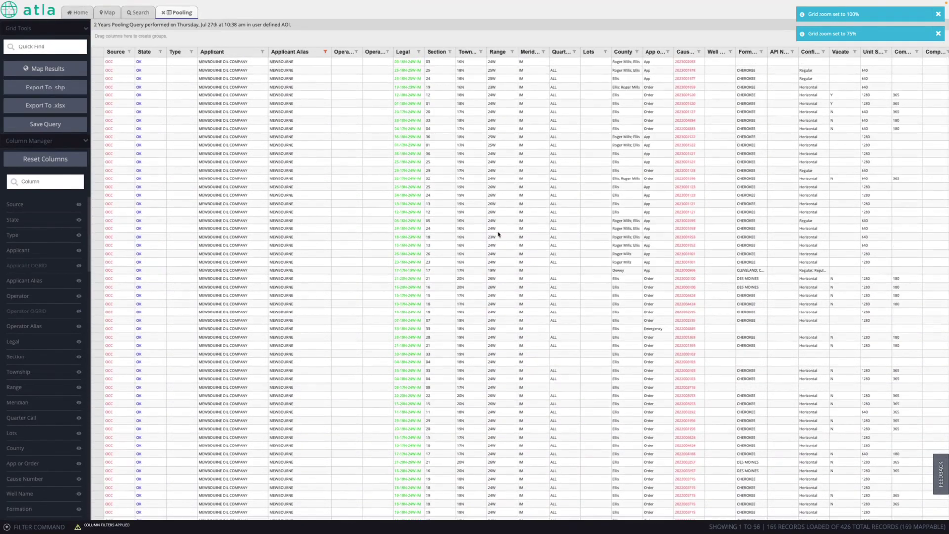
Step: Group the filtered pooling records by Unit Size and expand the 1280 group
scroll(600, 223, "right", 10)
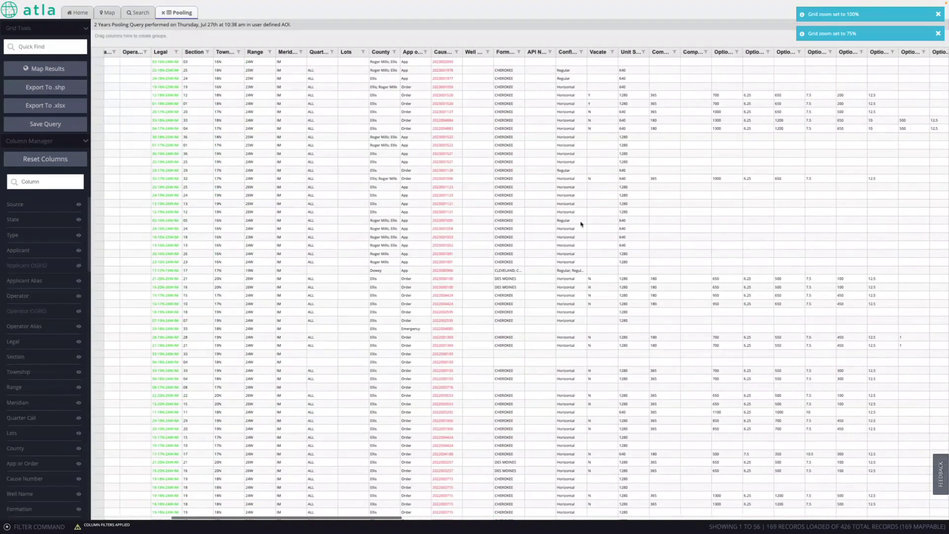
scroll(580, 224, "right", 7)
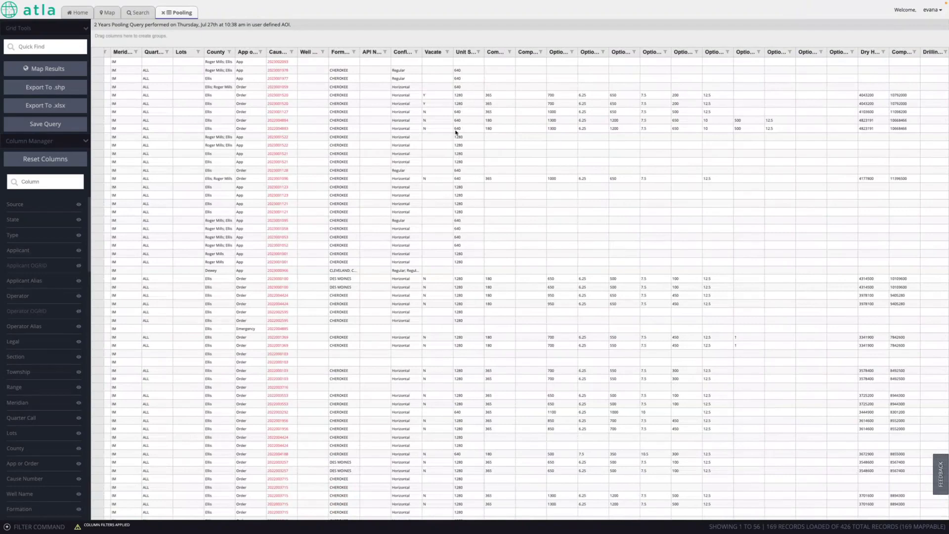
left_click_drag(465, 51, 462, 37)
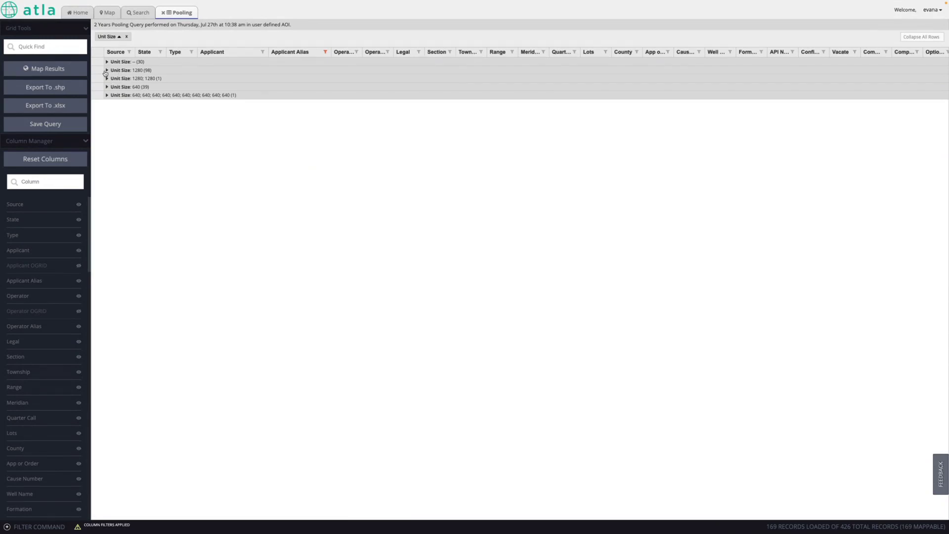
left_click(107, 70)
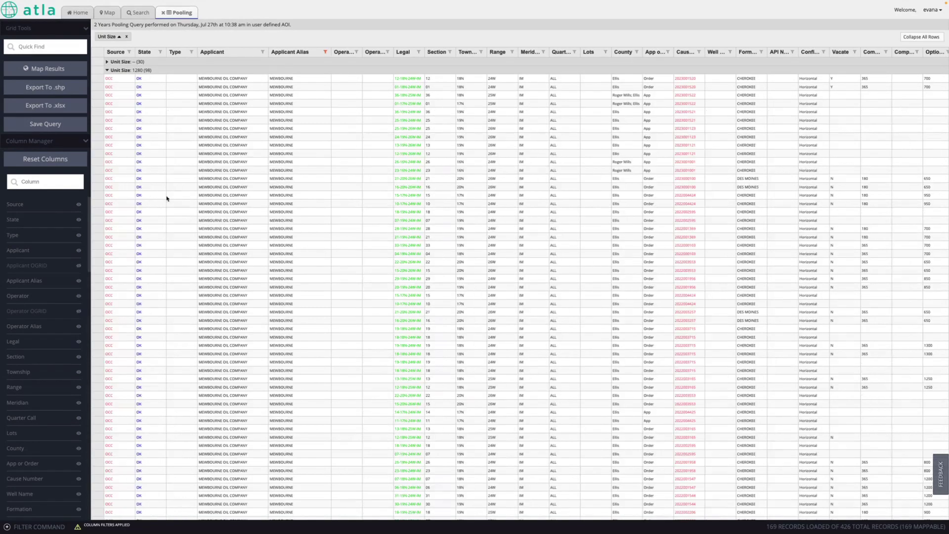
Step: Sort the 1280 unit records in ascending order of completed cost and review their dry hole and completed cost values
scroll(375, 267, "right", 10)
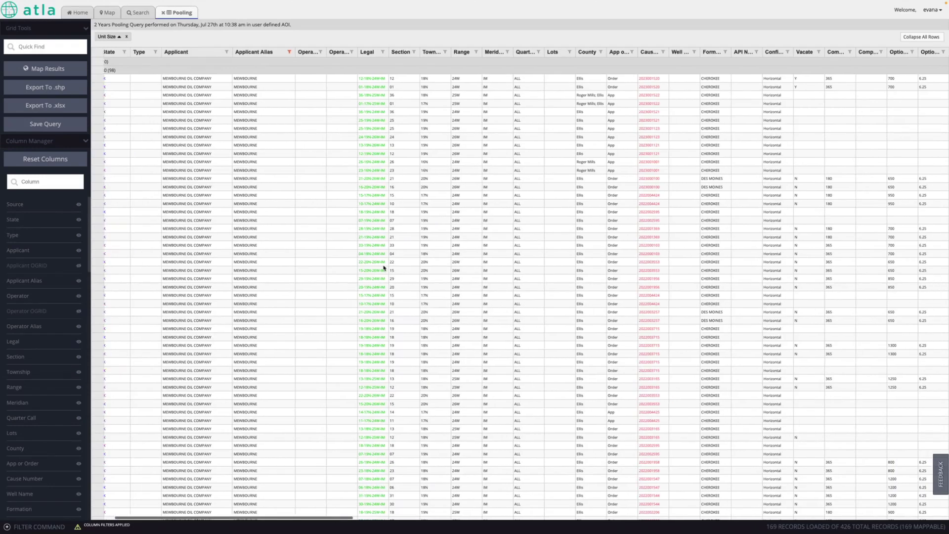
scroll(384, 267, "right", 5)
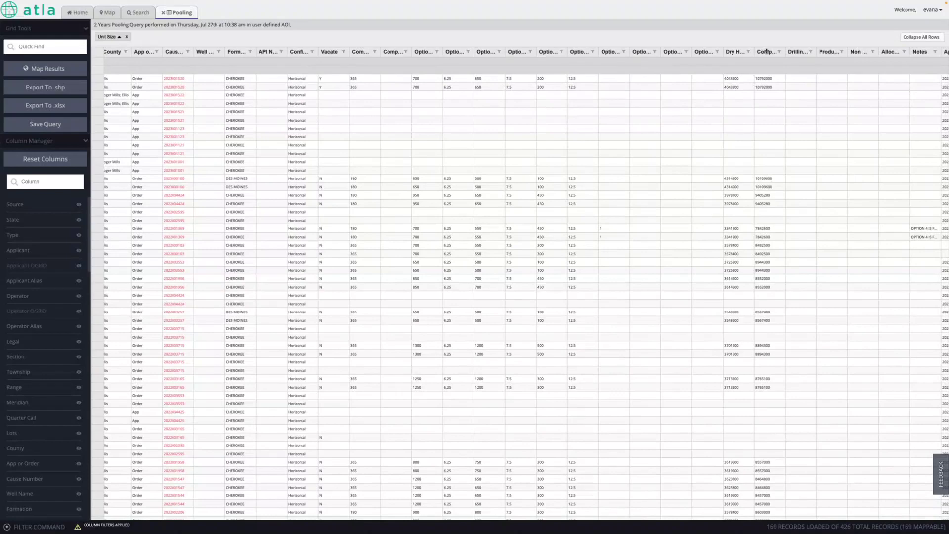
left_click(766, 51)
scroll(736, 210, "down", 3)
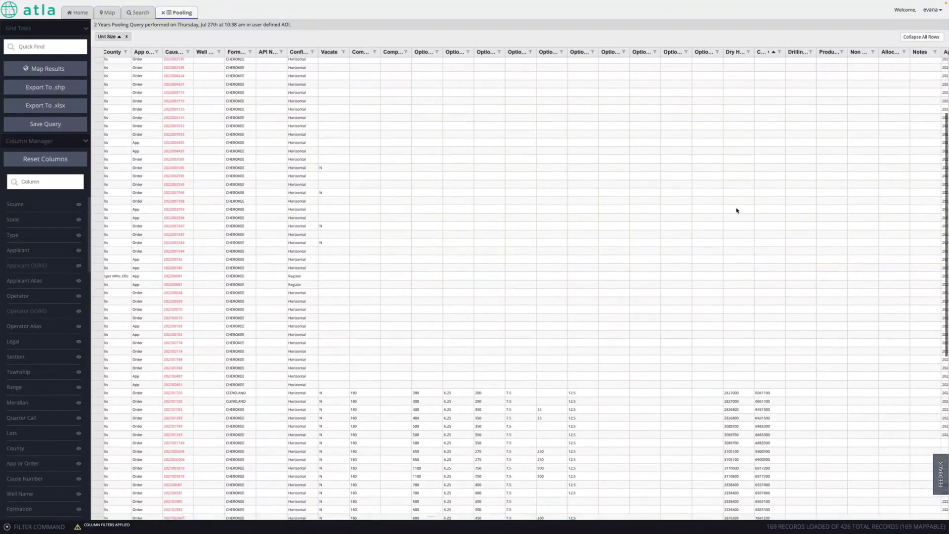
scroll(737, 211, "down", 6)
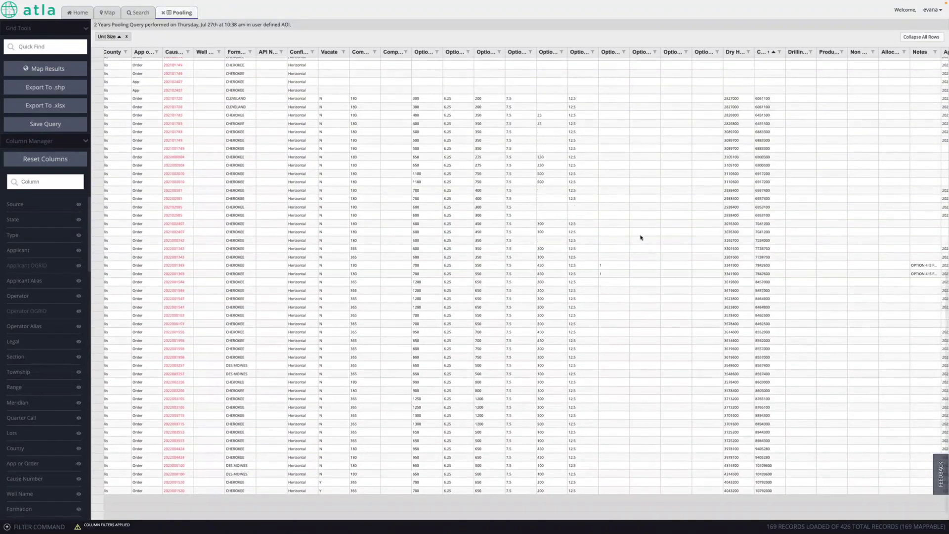
scroll(641, 237, "up", 3)
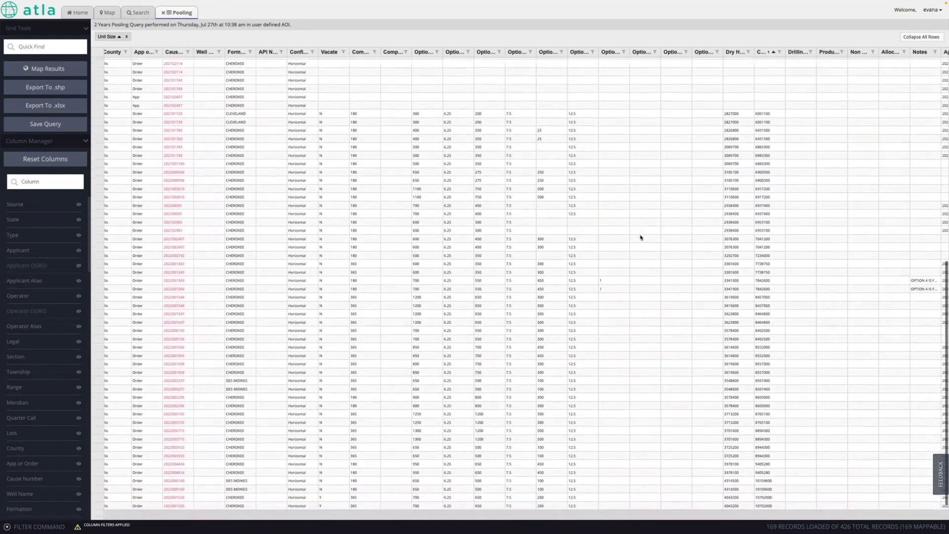
scroll(641, 238, "up", 3)
scroll(640, 236, "up", 2)
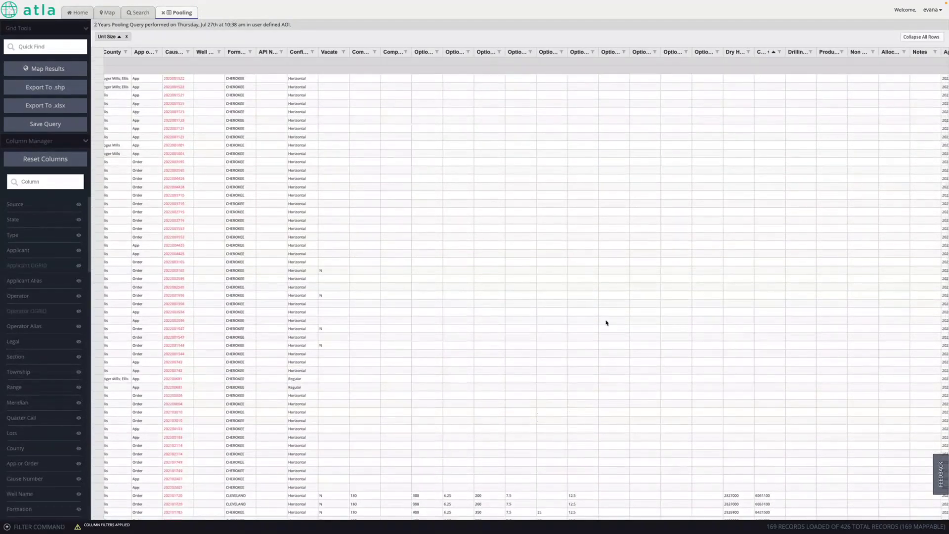
Step: Review the 1280 unit records from the lowest to the highest completed cost, including their dry hole costs and application dates
scroll(598, 351, "down", 1)
scroll(587, 385, "left", 2)
scroll(586, 386, "left", 2)
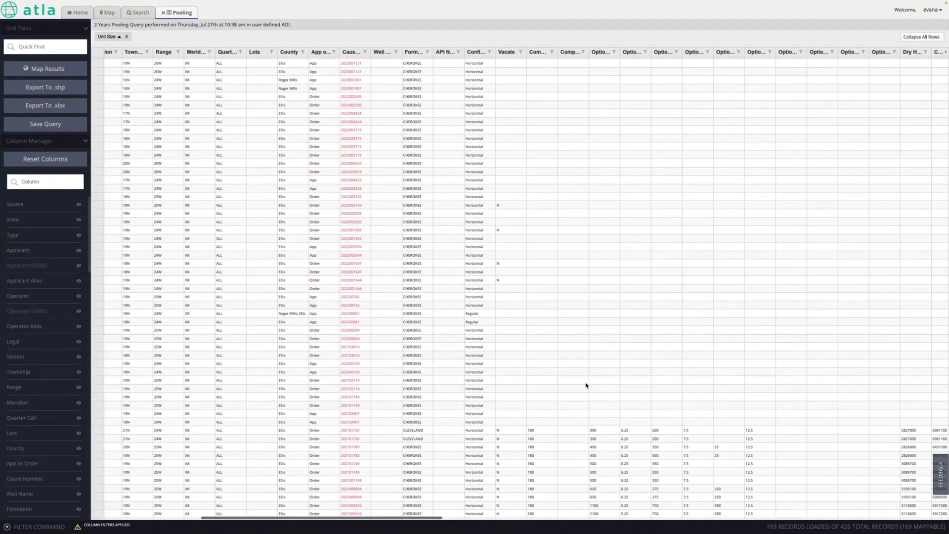
scroll(586, 386, "right", 5)
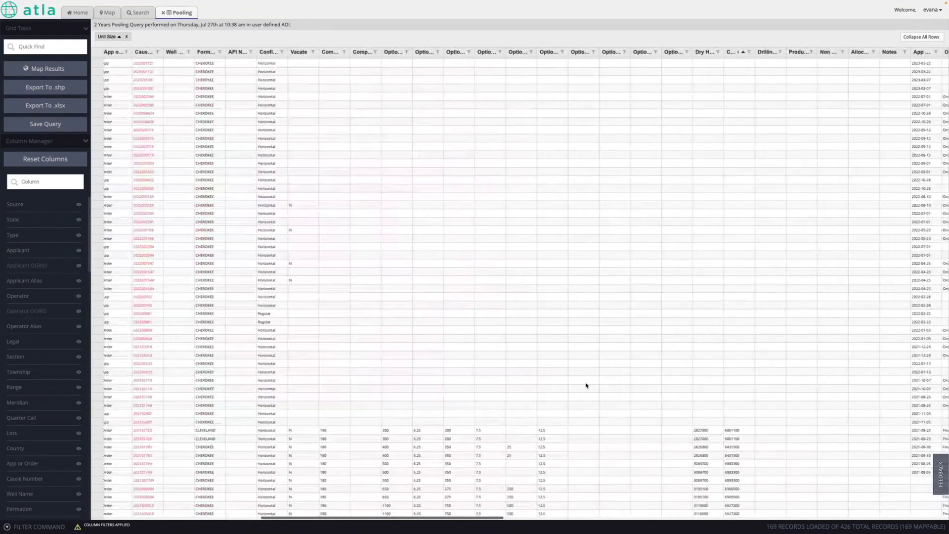
scroll(587, 386, "down", 5)
scroll(586, 385, "down", 2)
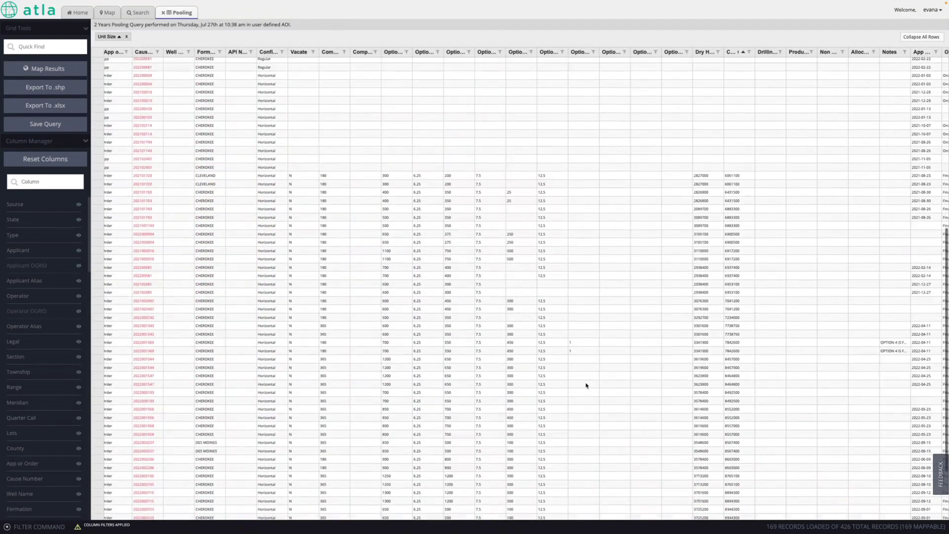
scroll(587, 385, "down", 1)
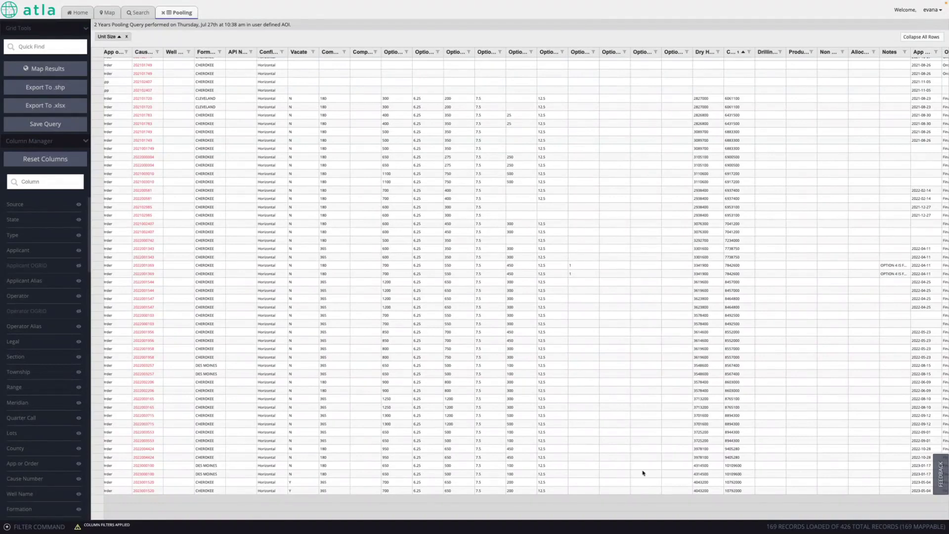
Step: Widen the Option 1 Bonus column until its full heading fits, and compare the bonus values with the completed costs
scroll(544, 425, "left", 1)
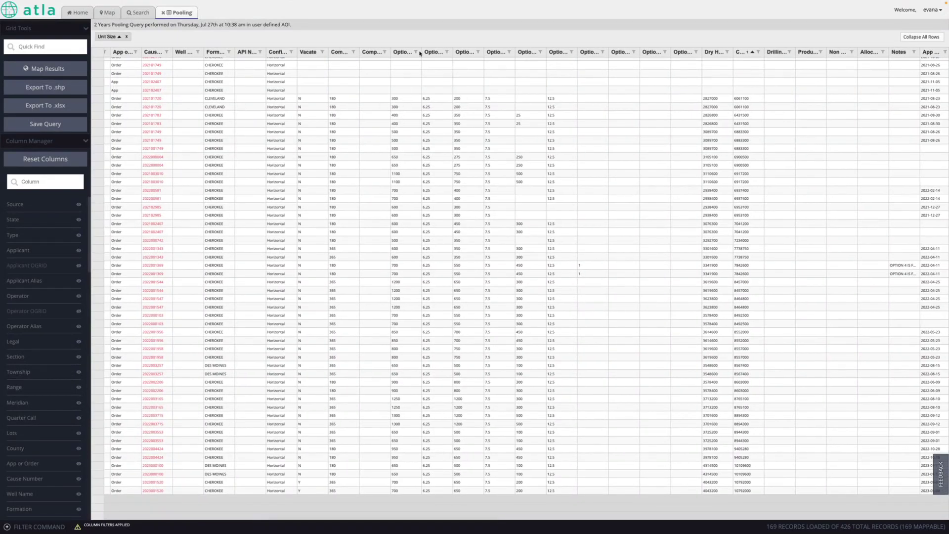
left_click_drag(421, 50, 445, 50)
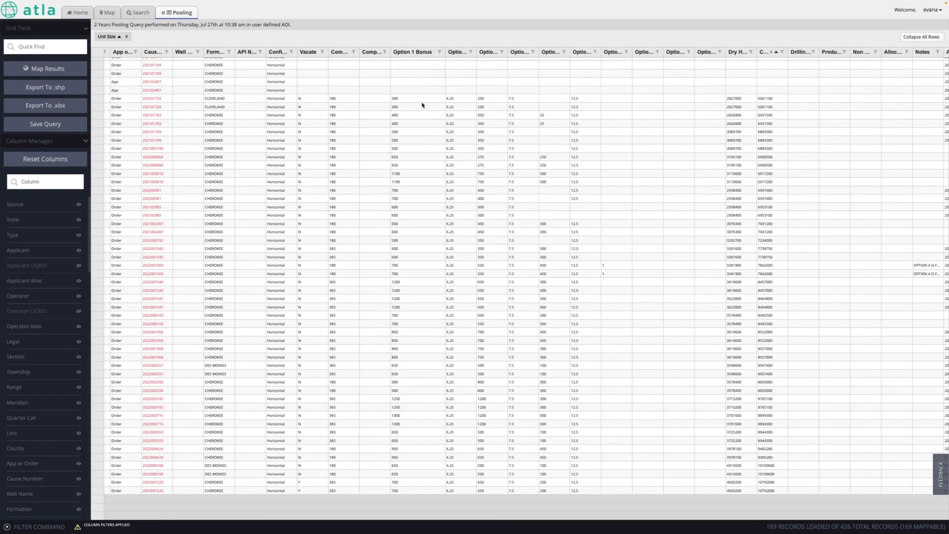
scroll(399, 130, "right", 3)
scroll(398, 129, "right", 1)
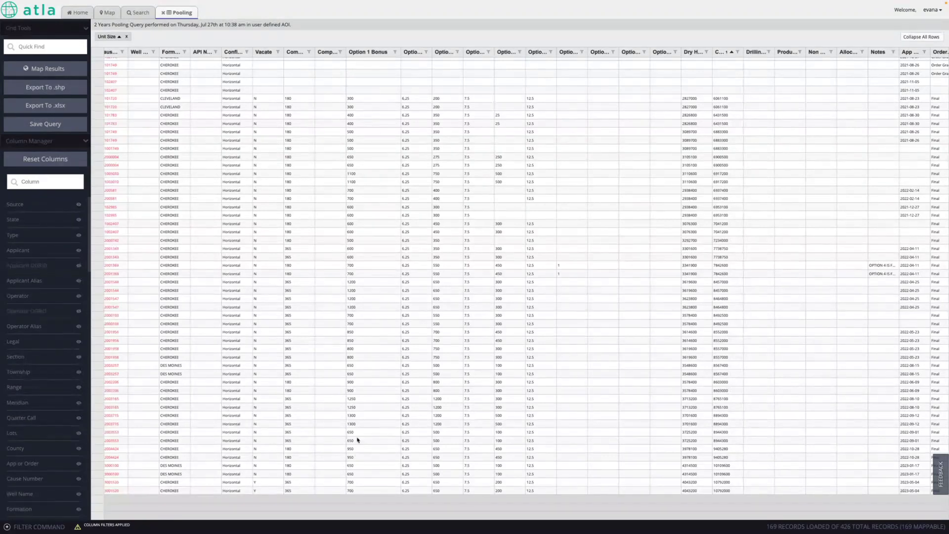
Step: Examine the remaining columns of the 1280 unit records, from legal location and formation to order dates, expirations and exhibits
scroll(353, 294, "left", 5)
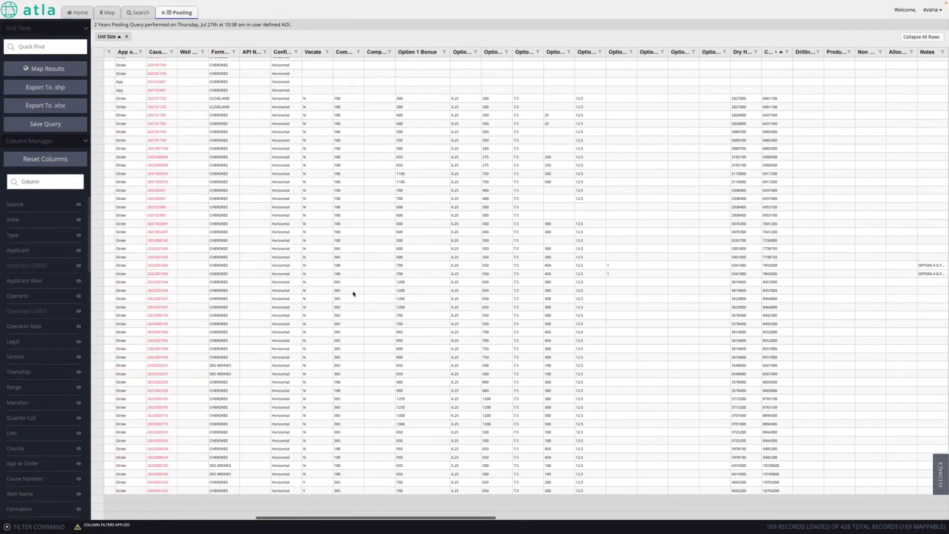
scroll(353, 294, "left", 3)
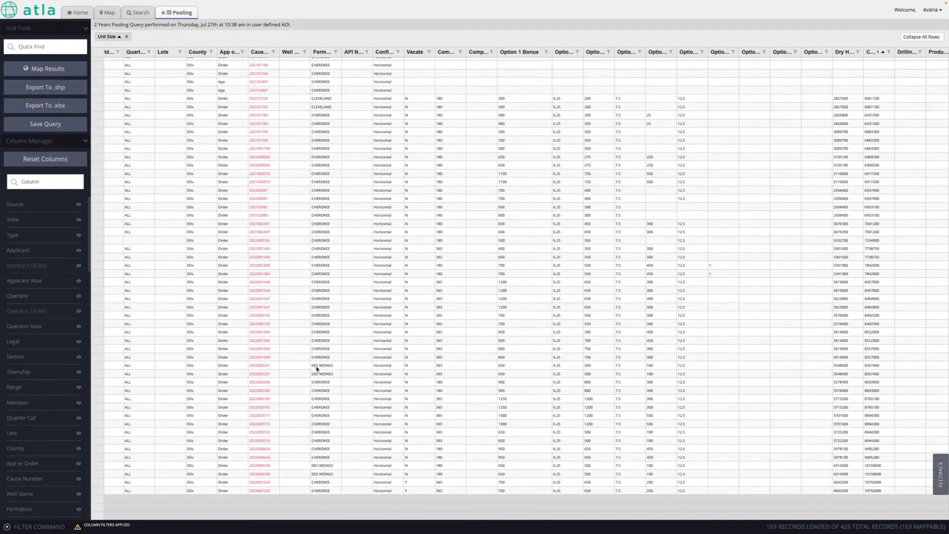
scroll(322, 385, "left", 3)
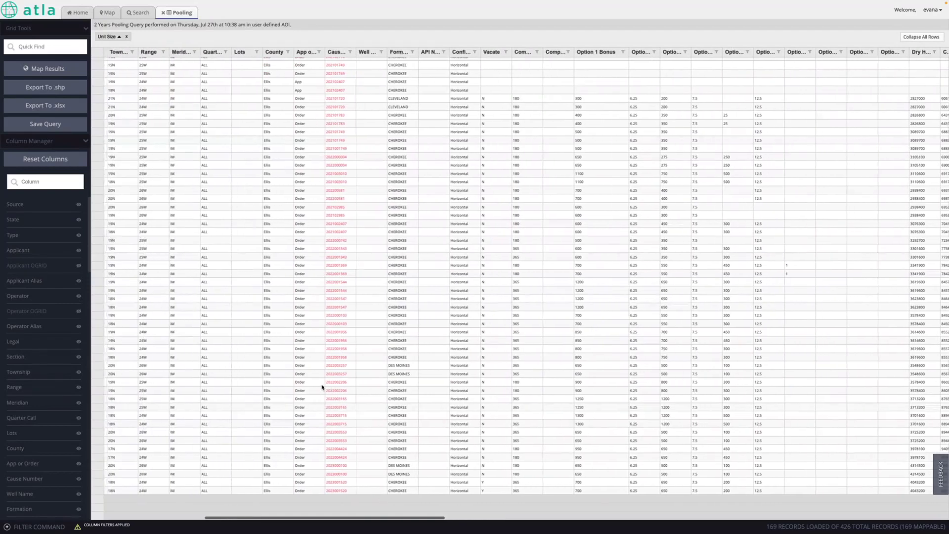
scroll(322, 387, "left", 1)
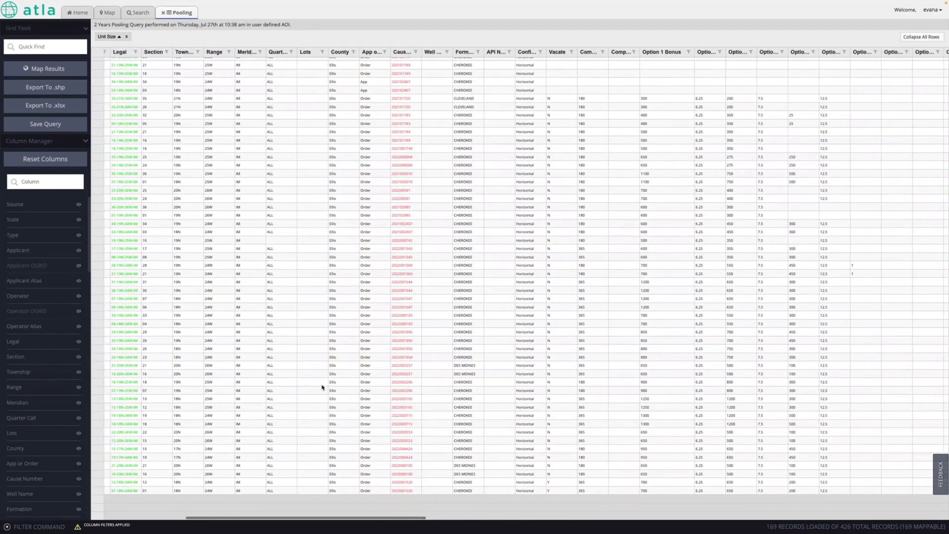
scroll(323, 387, "right", 10)
scroll(323, 387, "right", 5)
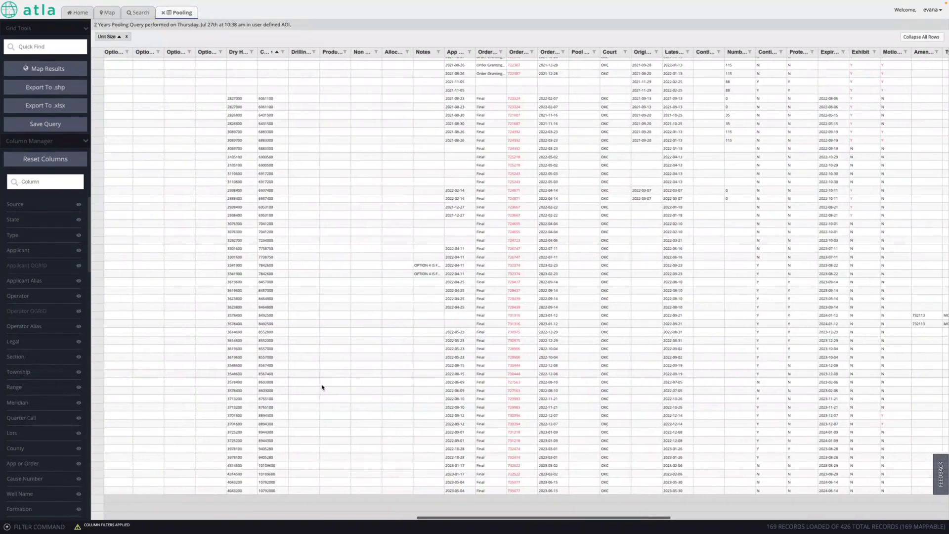
scroll(727, 373, "right", 1)
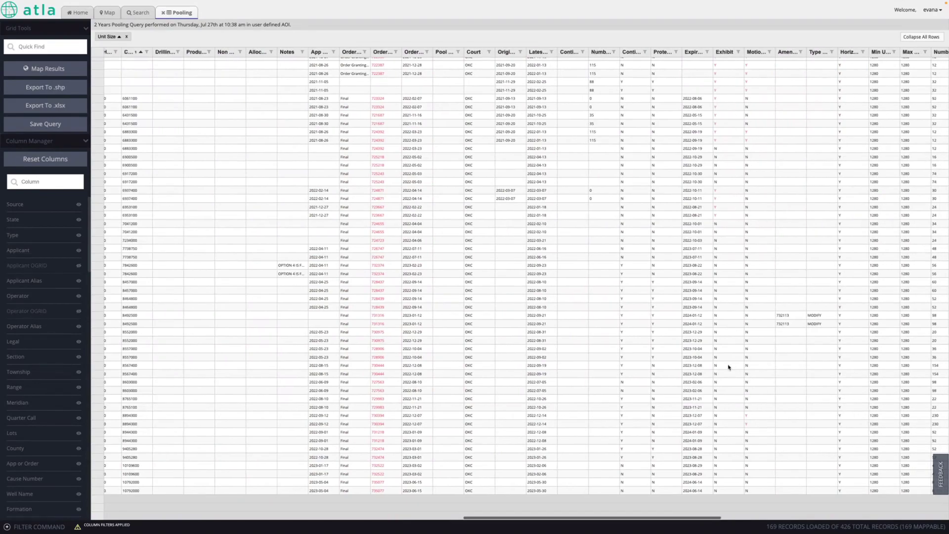
scroll(498, 303, "left", 15)
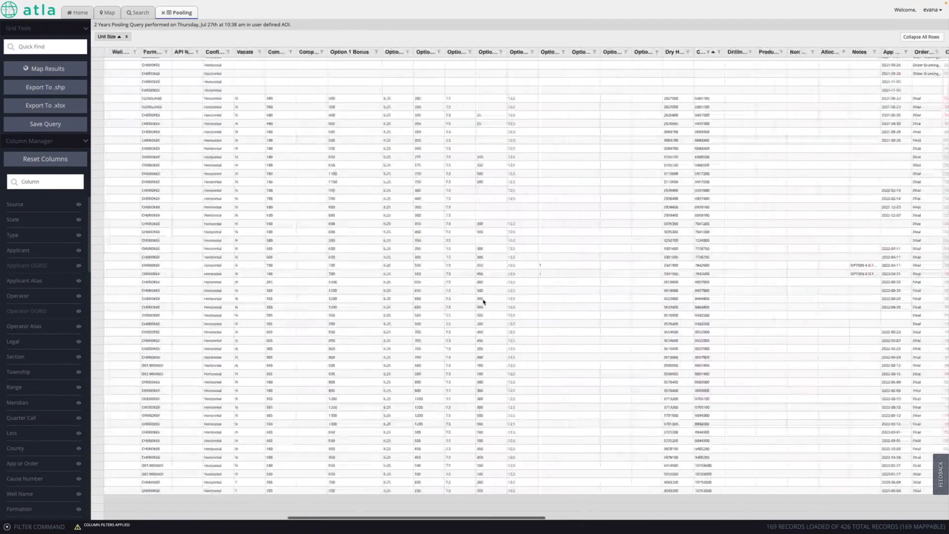
left_click(107, 299)
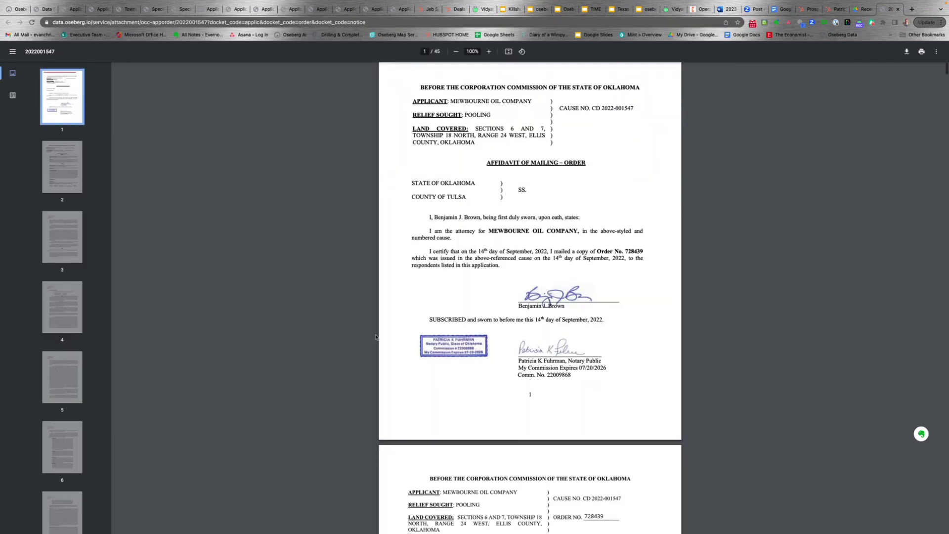
scroll(56, 313, "down", 20)
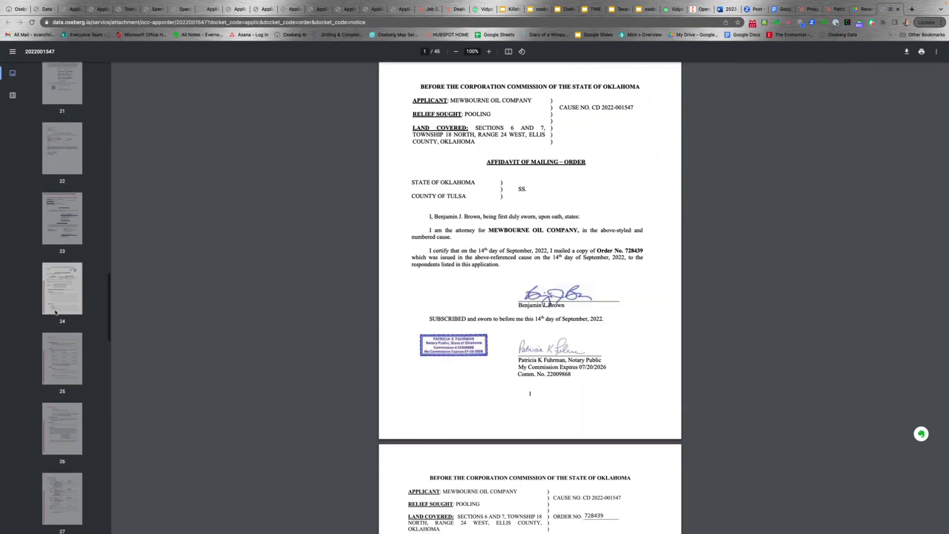
scroll(56, 312, "down", 20)
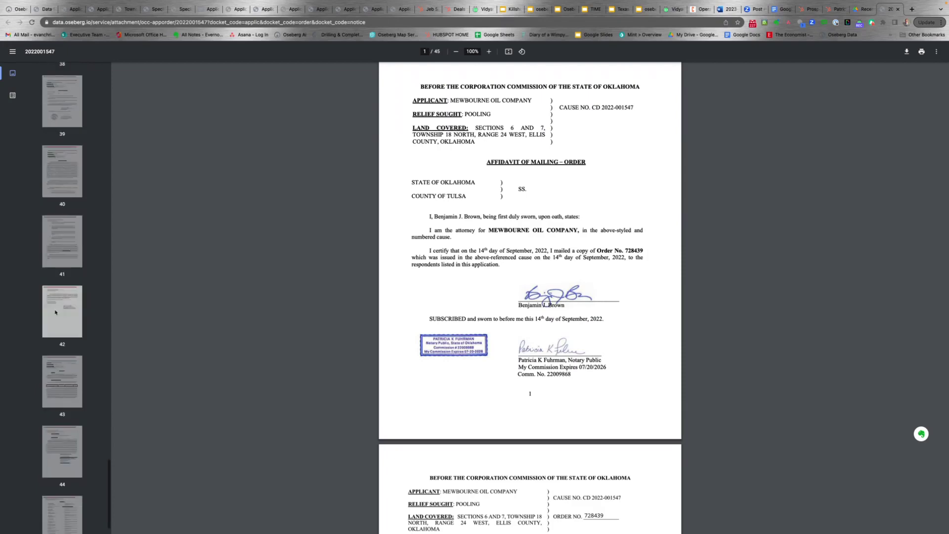